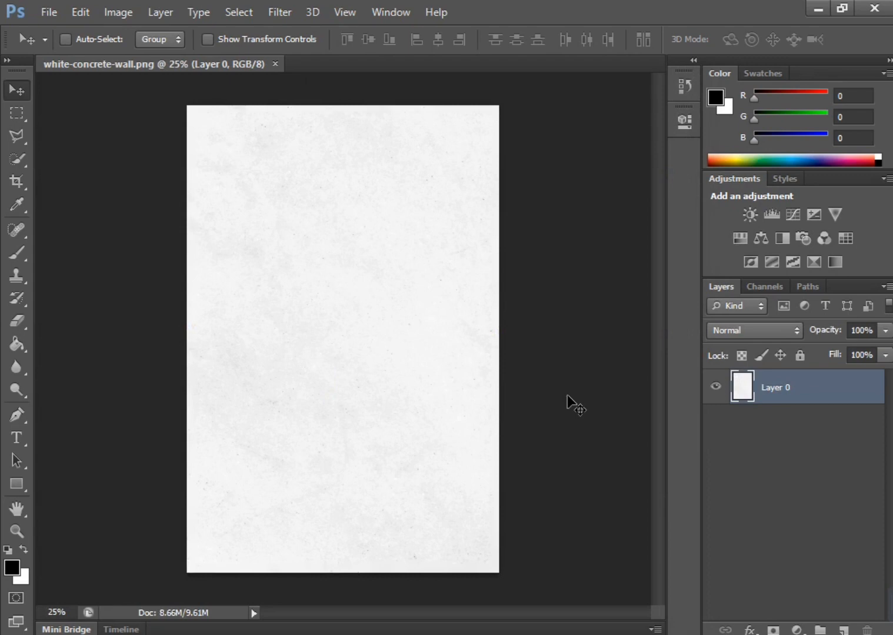
# Add a muted red (#b64c4c) solid color fill layer above the concrete wall layer.
pyautogui.click(796, 629)
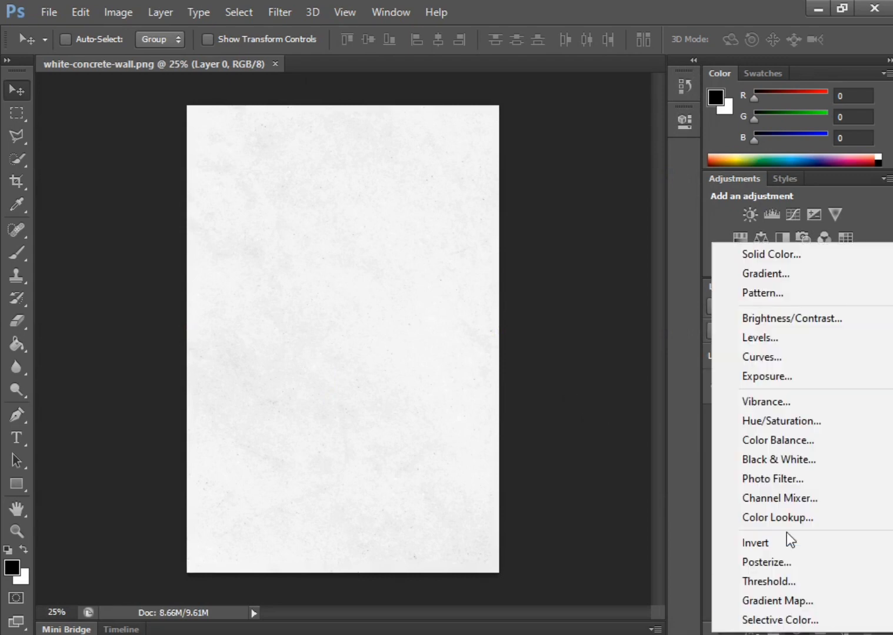
pyautogui.click(762, 259)
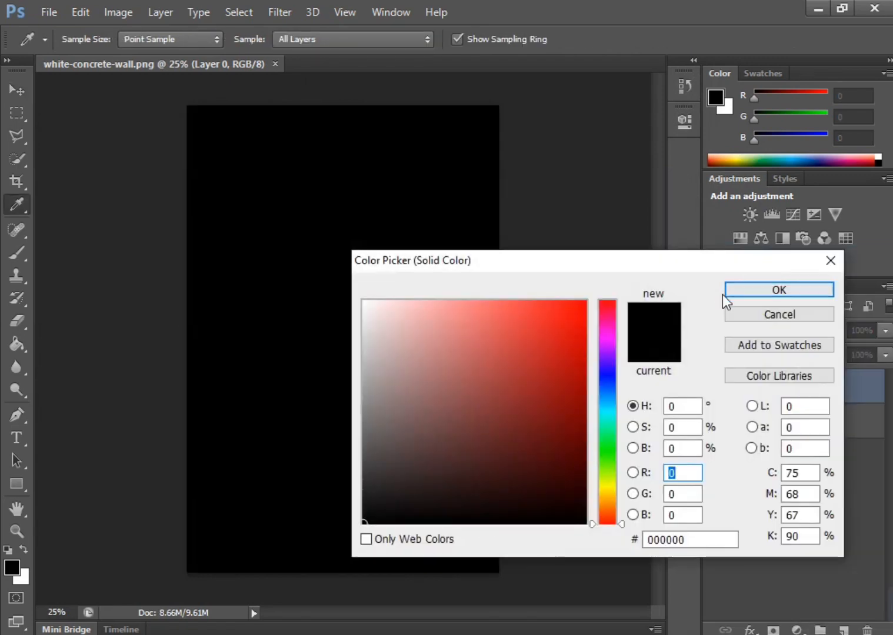
pyautogui.click(573, 374)
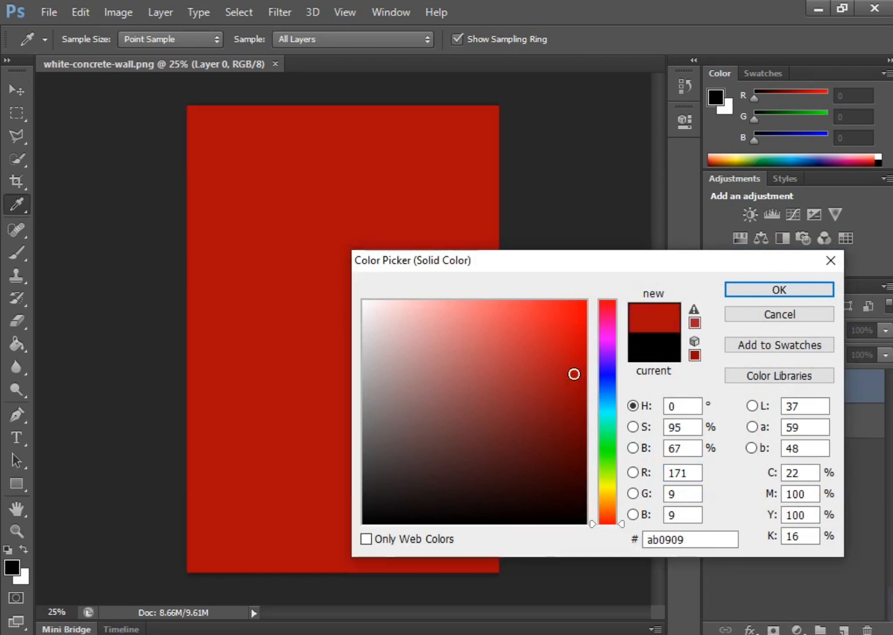
pyautogui.moveTo(573, 374)
pyautogui.mouseDown()
pyautogui.moveTo(483, 362)
pyautogui.moveTo(493, 365)
pyautogui.mouseUp()
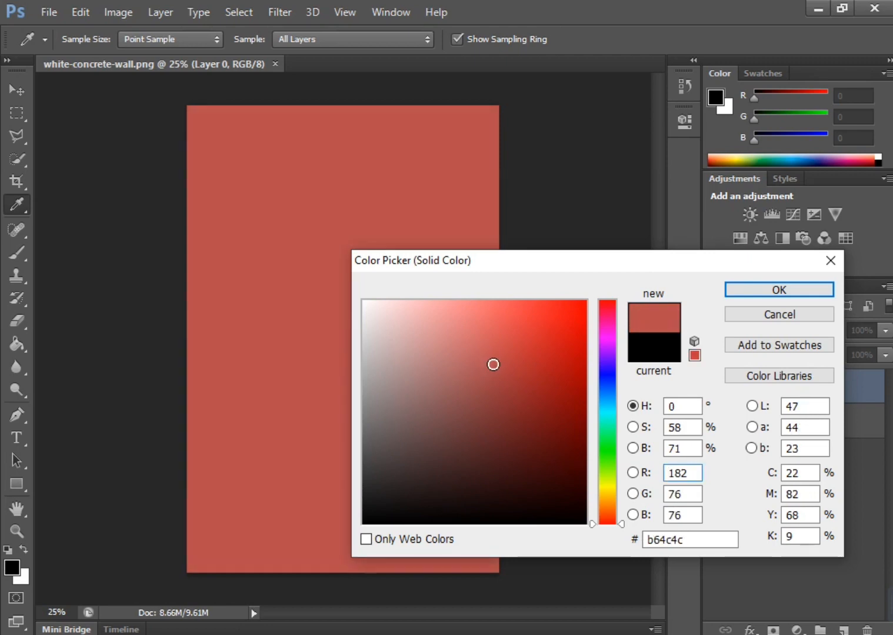
pyautogui.click(751, 290)
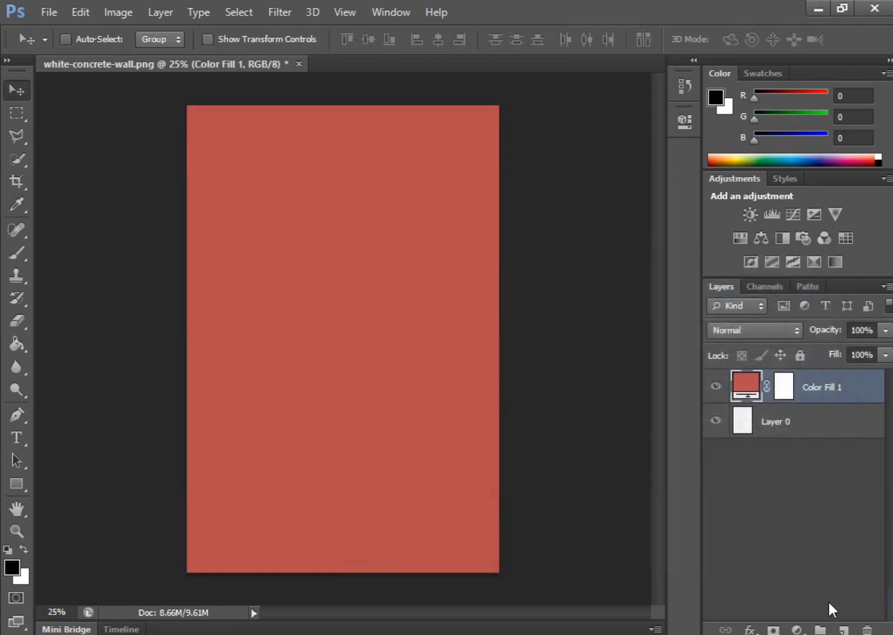
# Create a new layer and paint one white soft-brush glow, 1057 px in size, at the center of the canvas.
pyautogui.click(844, 630)
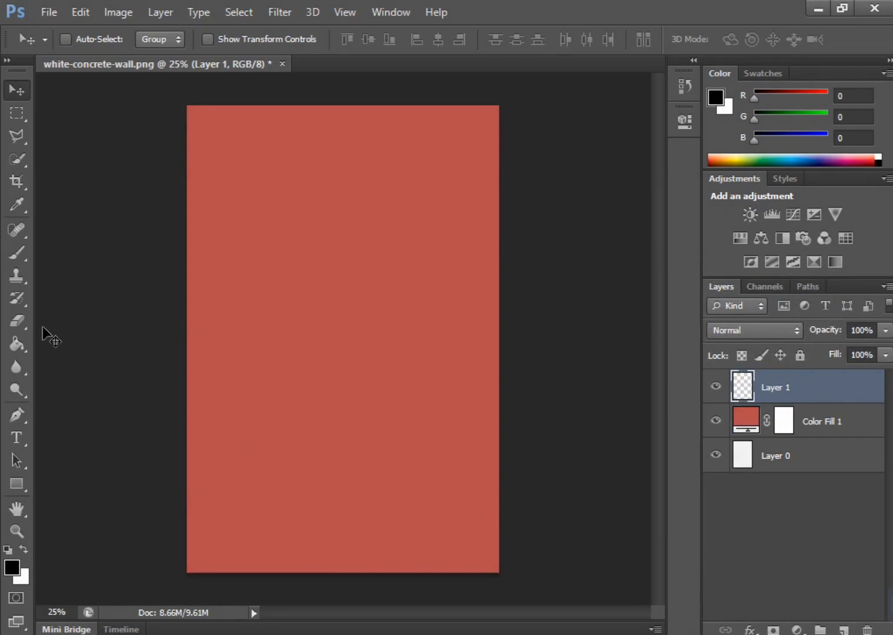
pyautogui.click(18, 254)
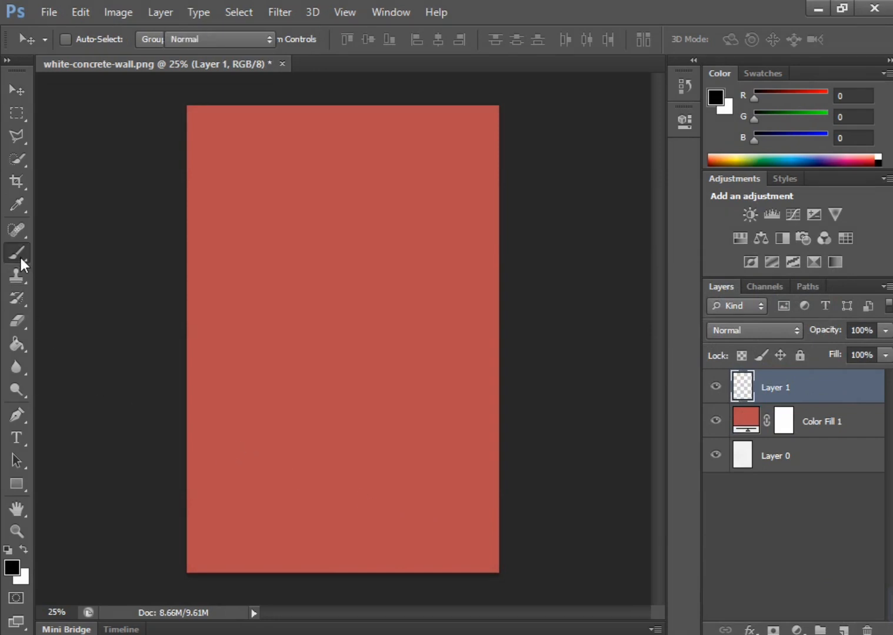
pyautogui.click(23, 549)
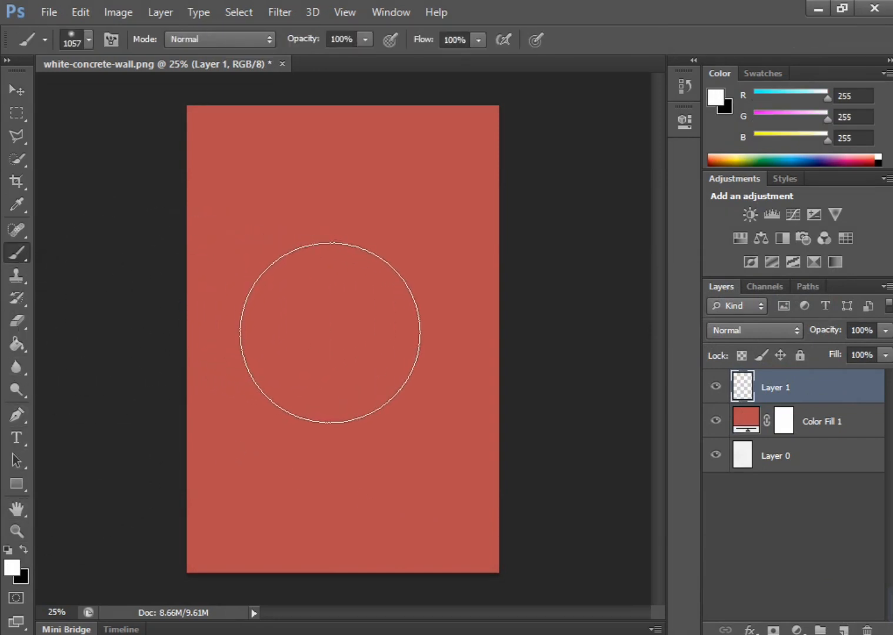
pyautogui.click(335, 334)
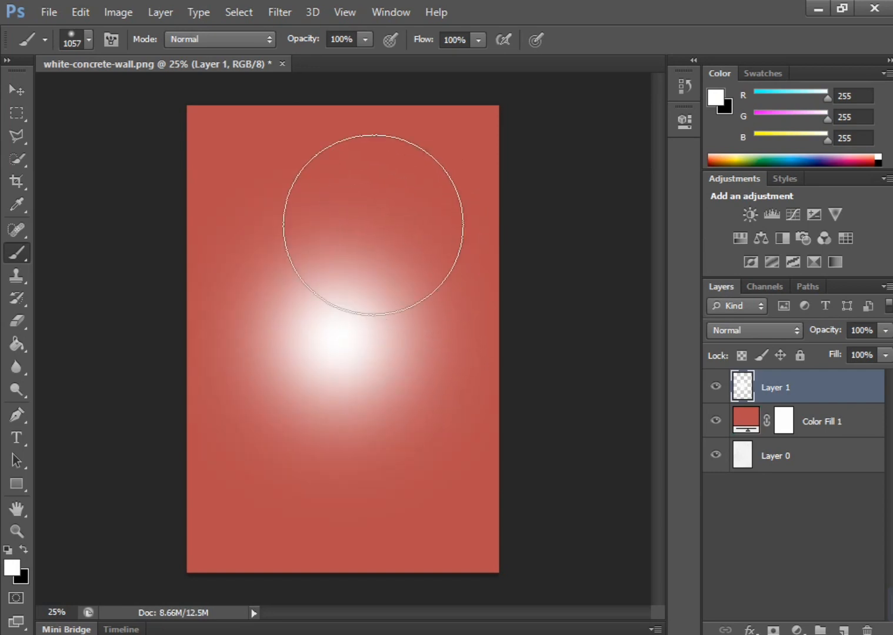
# Scale the white glow up proportionally to about 118.6%, keeping it centered on the canvas.
pyautogui.click(14, 91)
pyautogui.hotkey('ctrl', 't')
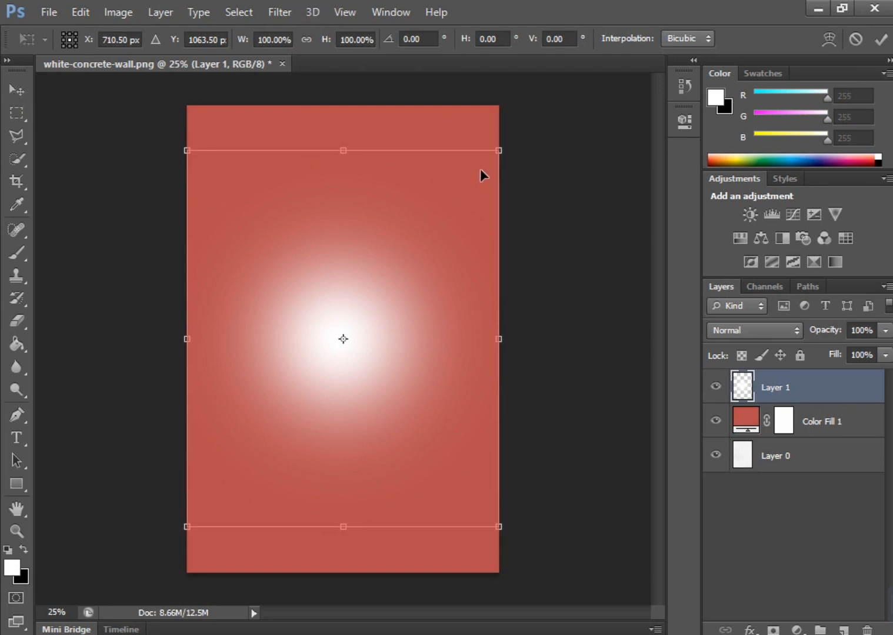
pyautogui.moveTo(499, 151); pyautogui.dragTo(530, 118)
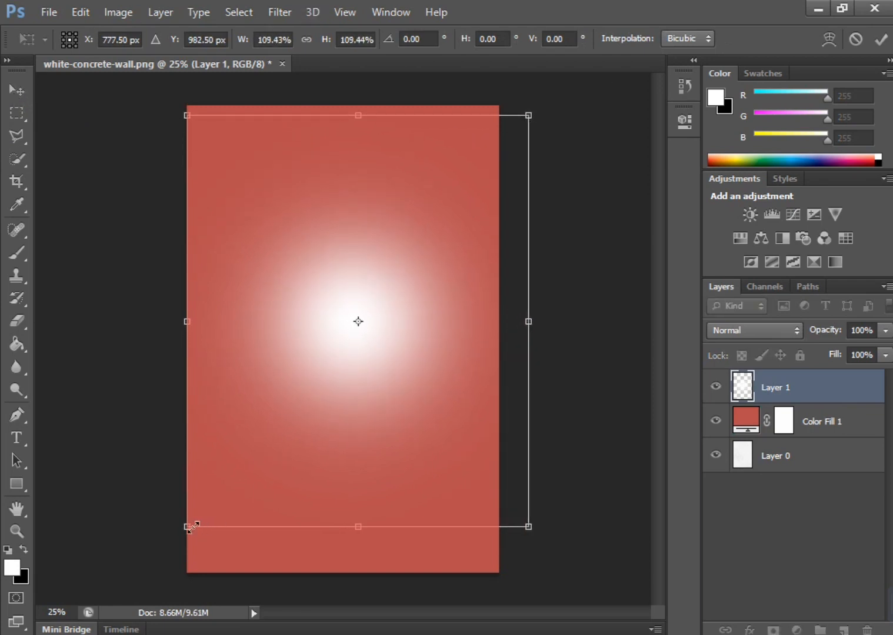
pyautogui.moveTo(187, 527); pyautogui.dragTo(157, 560)
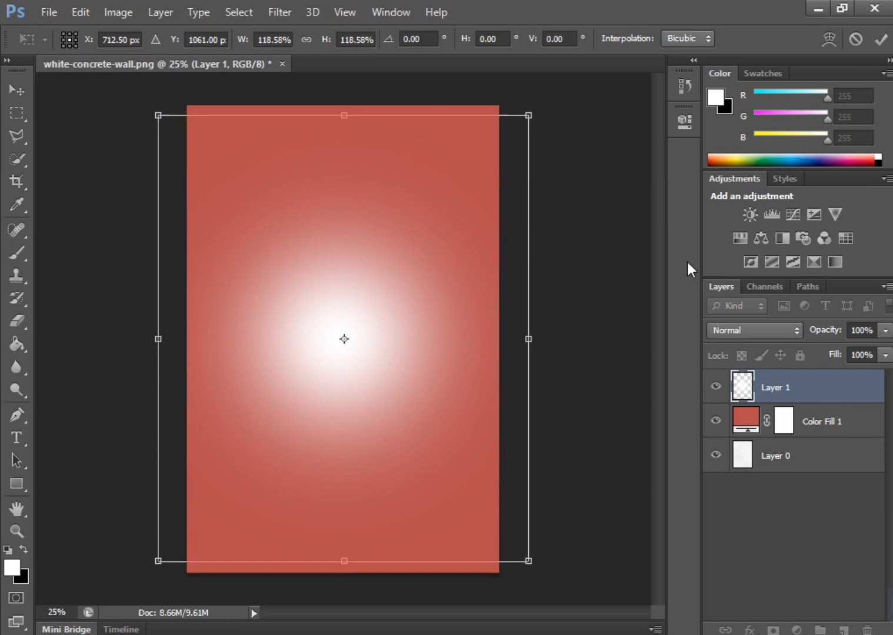
pyautogui.click(880, 39)
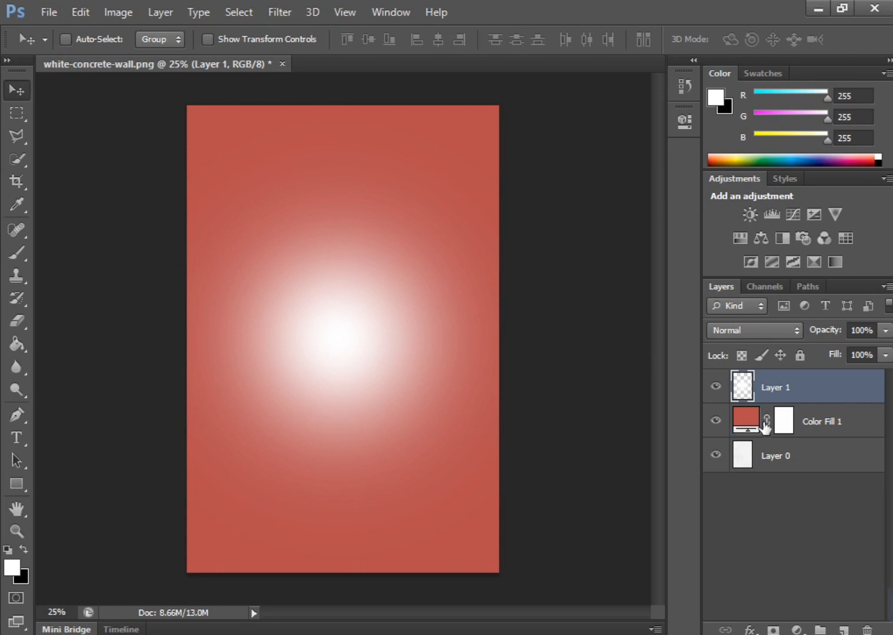
# Change the color fill layer to bright red (#e71d1d).
pyautogui.doubleClick(744, 420)
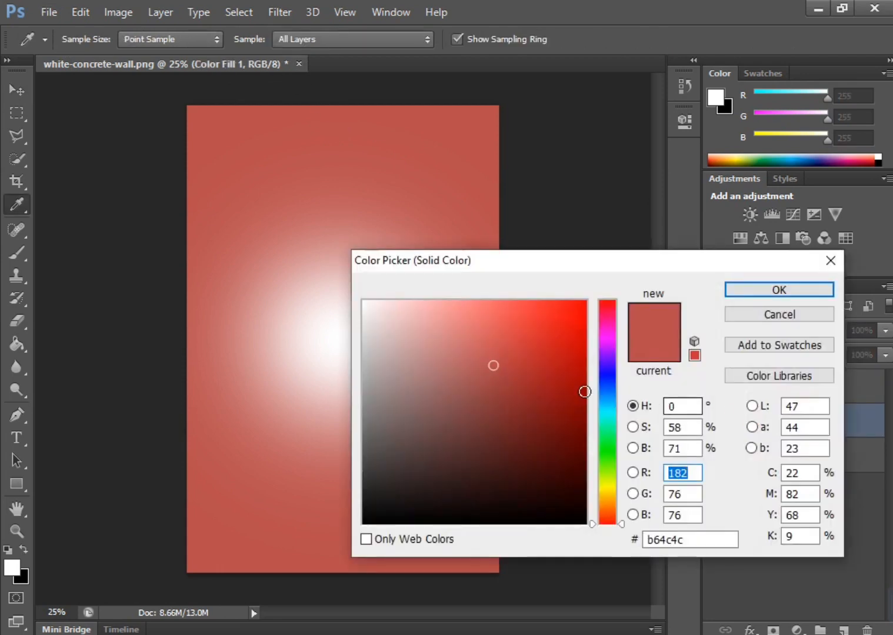
pyautogui.click(497, 363)
pyautogui.moveTo(497, 363)
pyautogui.mouseDown()
pyautogui.moveTo(557, 357)
pyautogui.moveTo(558, 321)
pyautogui.mouseUp()
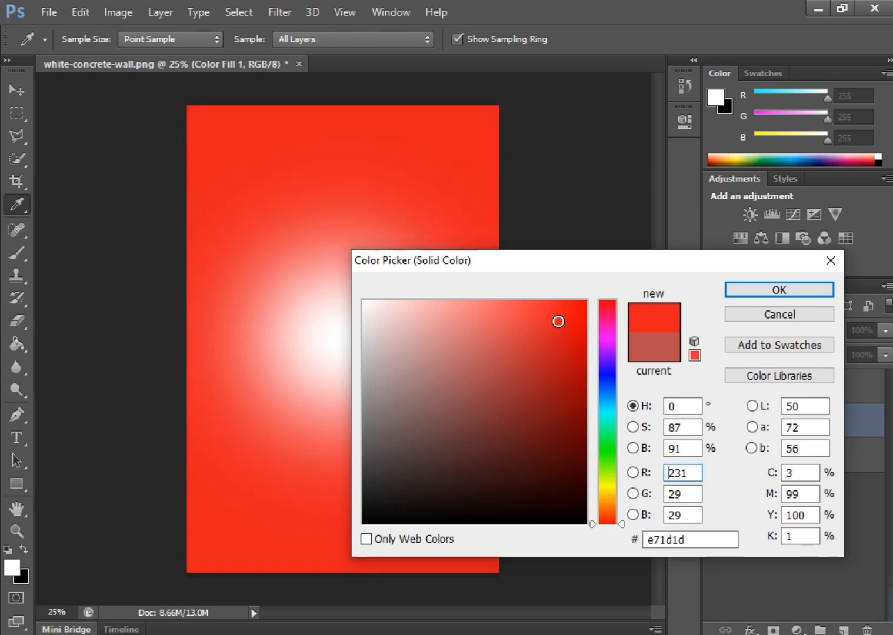
pyautogui.click(775, 291)
pyautogui.press('v')
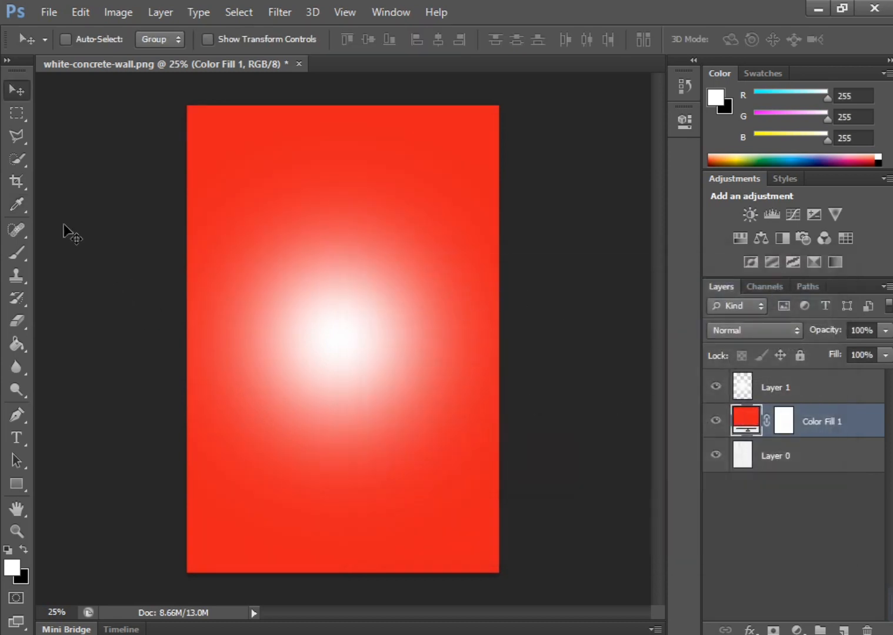
# Open the O Quadro De Fundo Da Prancha image and place its wooden plank across the bottom of the poster.
pyautogui.click(47, 13)
pyautogui.click(62, 49)
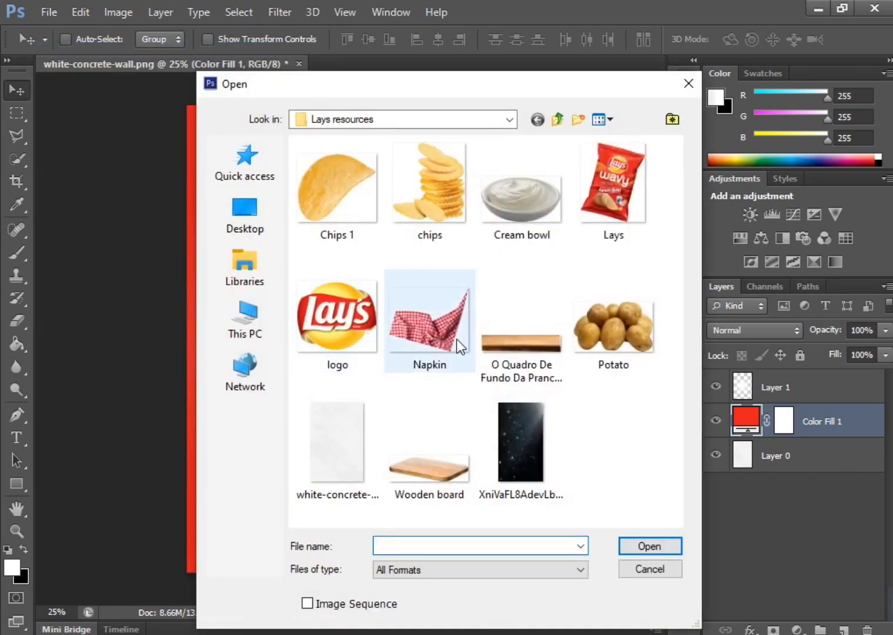
pyautogui.doubleClick(517, 341)
pyautogui.moveTo(442, 339); pyautogui.dragTo(411, 527)
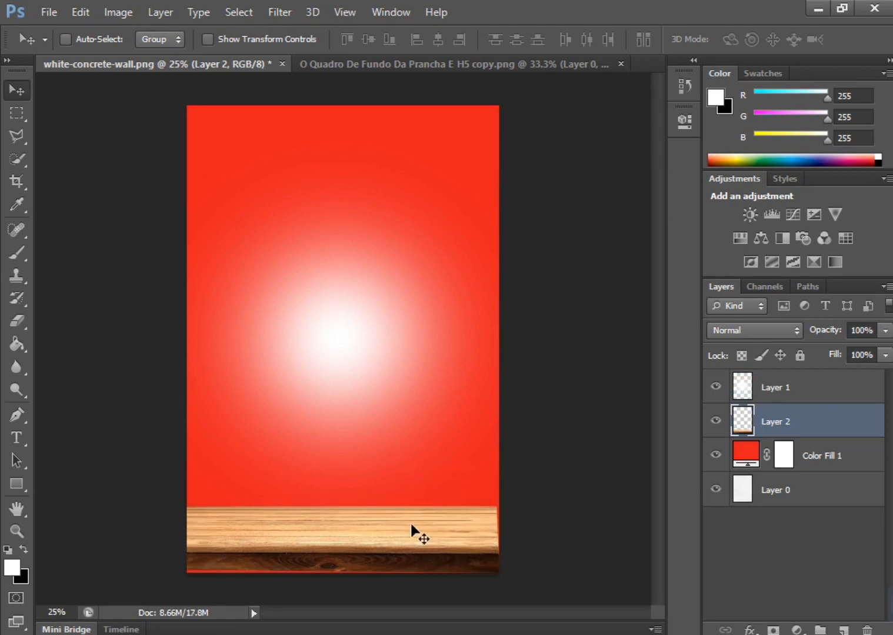
# Nudge the wooden plank down to meet the canvas's bottom edge and close its source image.
pyautogui.press('Down')
pyautogui.press('Down')
pyautogui.press('Down')
pyautogui.press('Down')
pyautogui.press('Down')
pyautogui.press('Down')
pyautogui.press('Down')
pyautogui.press('Down')
pyautogui.press('Down')
pyautogui.press('Down')
pyautogui.press('Down')
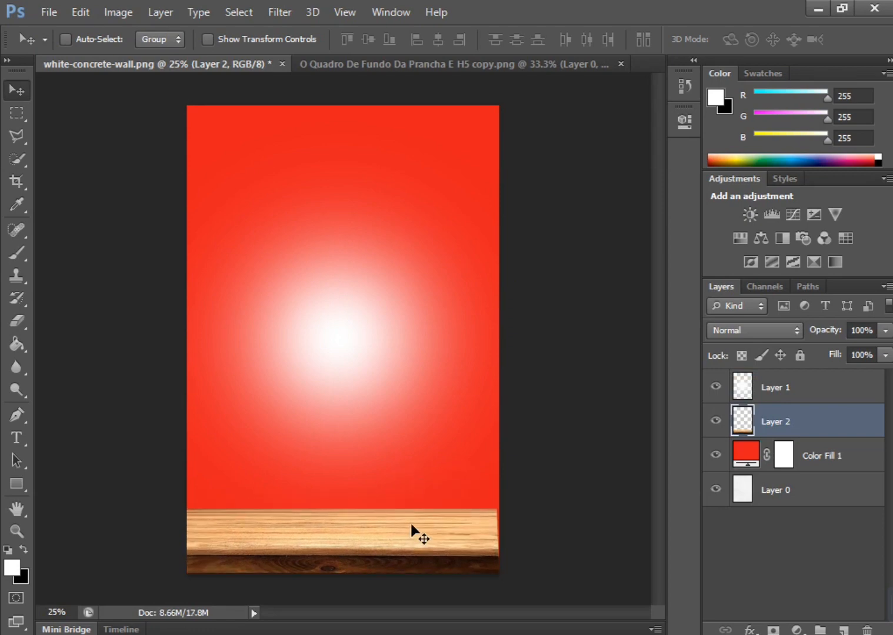
pyautogui.click(620, 64)
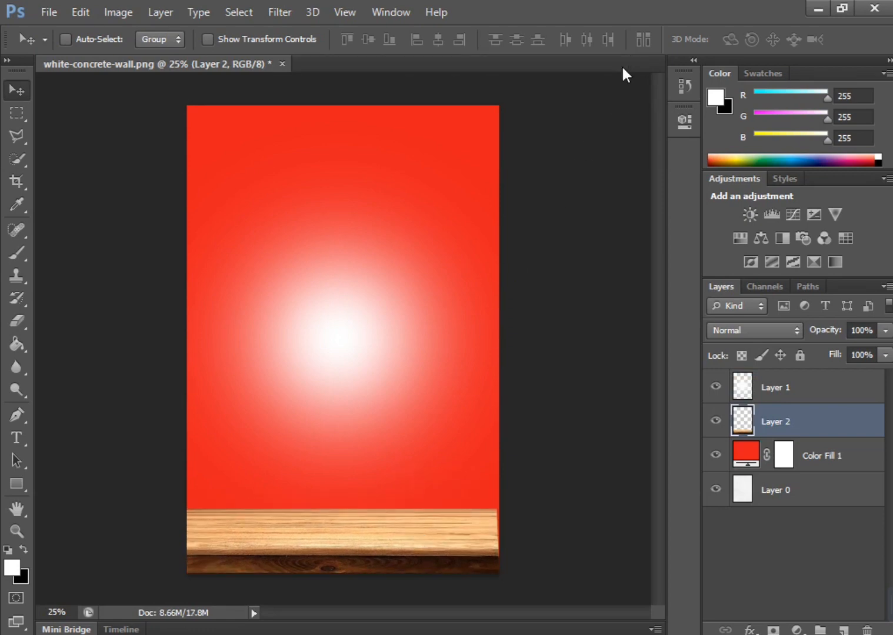
# Open the Wooden board image and place the board on top of the wooden plank in the poster.
pyautogui.click(45, 13)
pyautogui.click(51, 43)
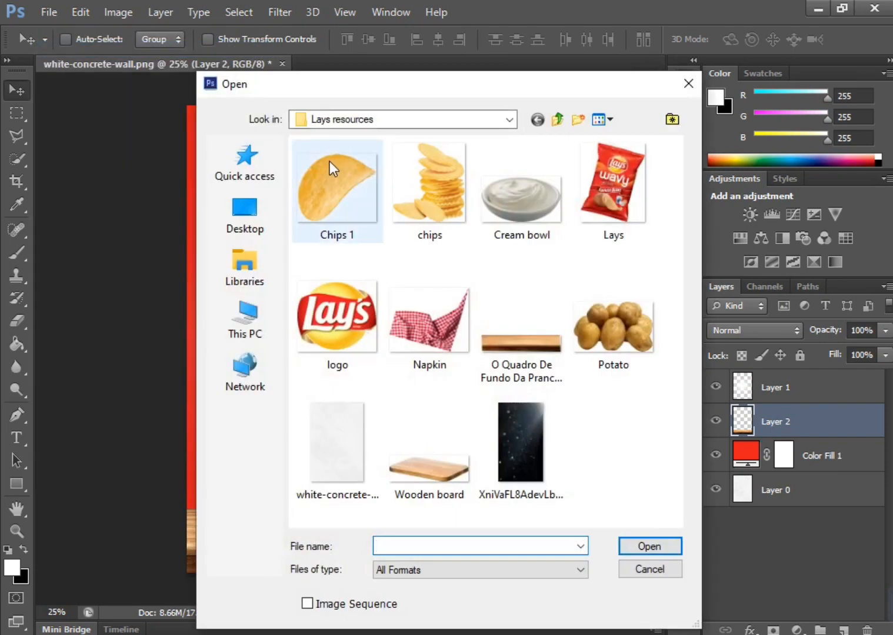
pyautogui.doubleClick(412, 464)
pyautogui.moveTo(394, 394); pyautogui.dragTo(358, 528)
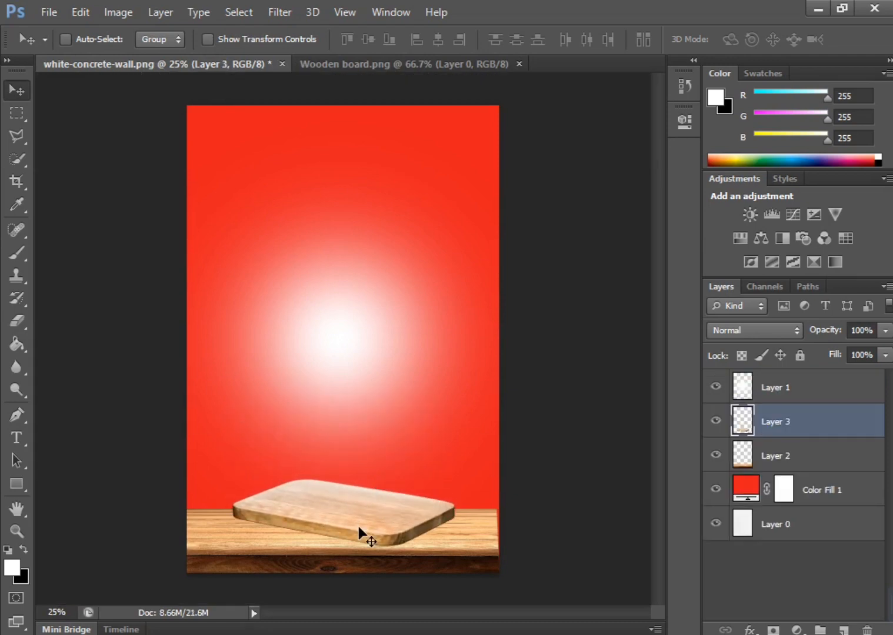
# Scale the wooden board down to about 85%, centered on the plank, and close its source image.
pyautogui.hotkey('ctrl', 't')
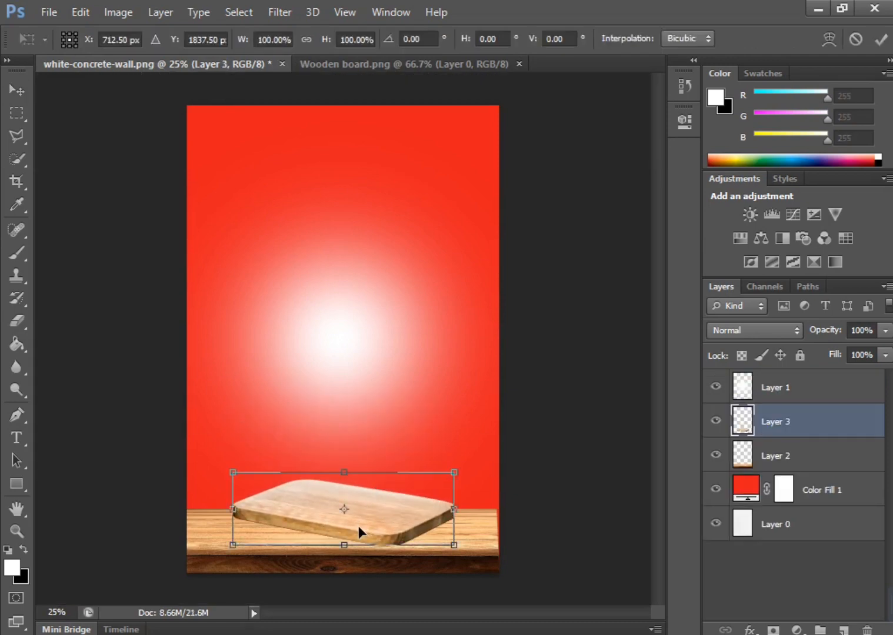
pyautogui.moveTo(231, 470); pyautogui.dragTo(267, 484)
pyautogui.moveTo(392, 505); pyautogui.dragTo(380, 508)
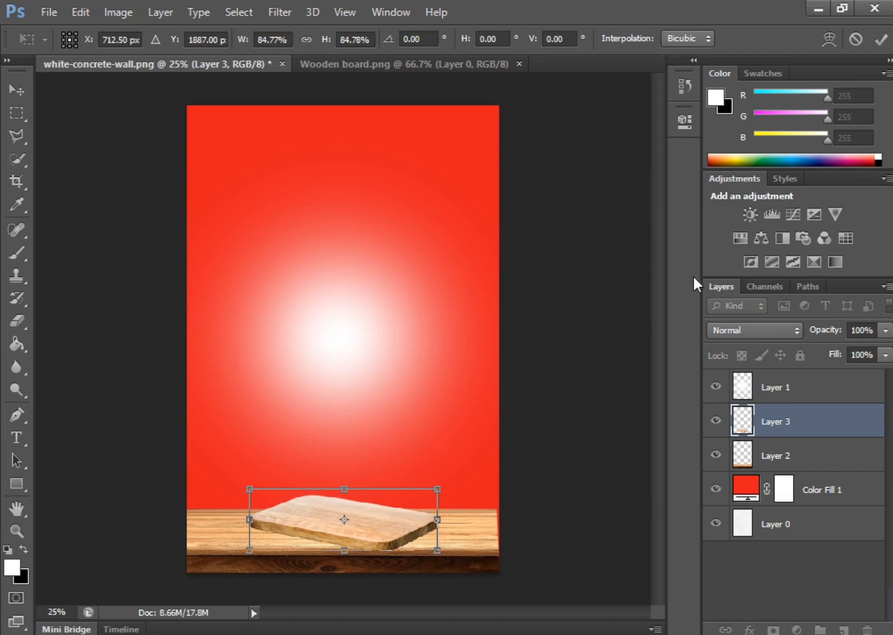
pyautogui.click(881, 39)
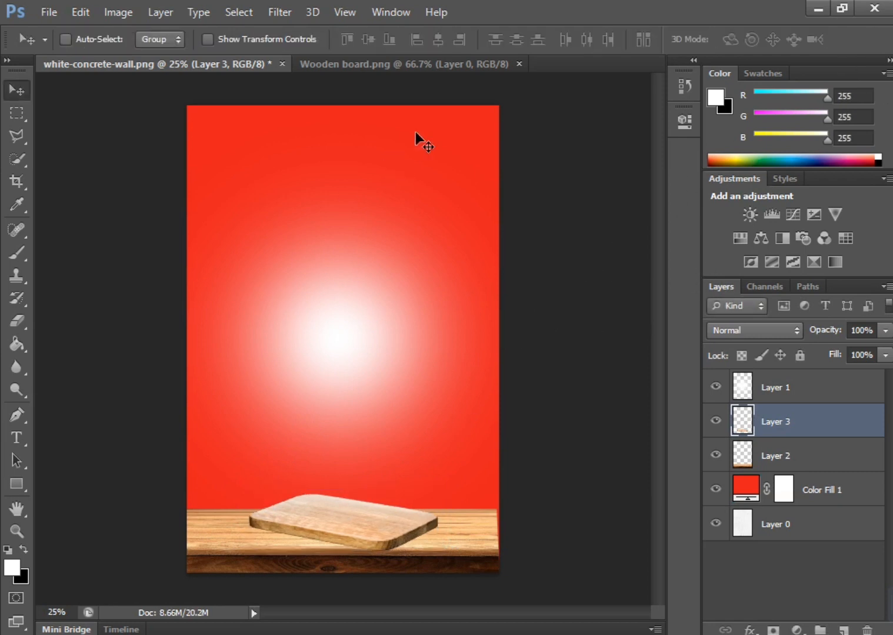
pyautogui.click(519, 63)
# Open the Potato image and place the potatoes in front of the wooden board at the bottom of the poster.
pyautogui.click(57, 16)
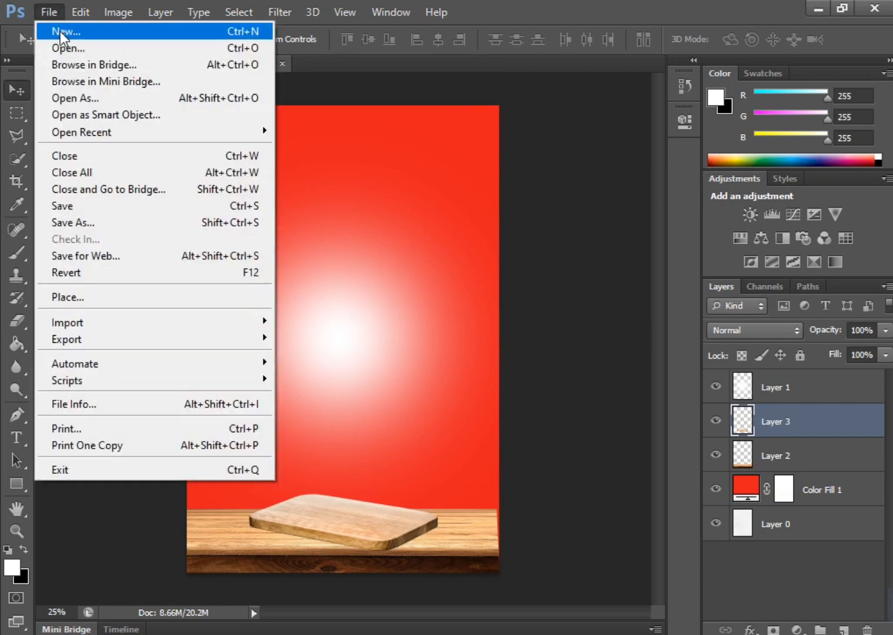
pyautogui.click(65, 51)
pyautogui.doubleClick(606, 307)
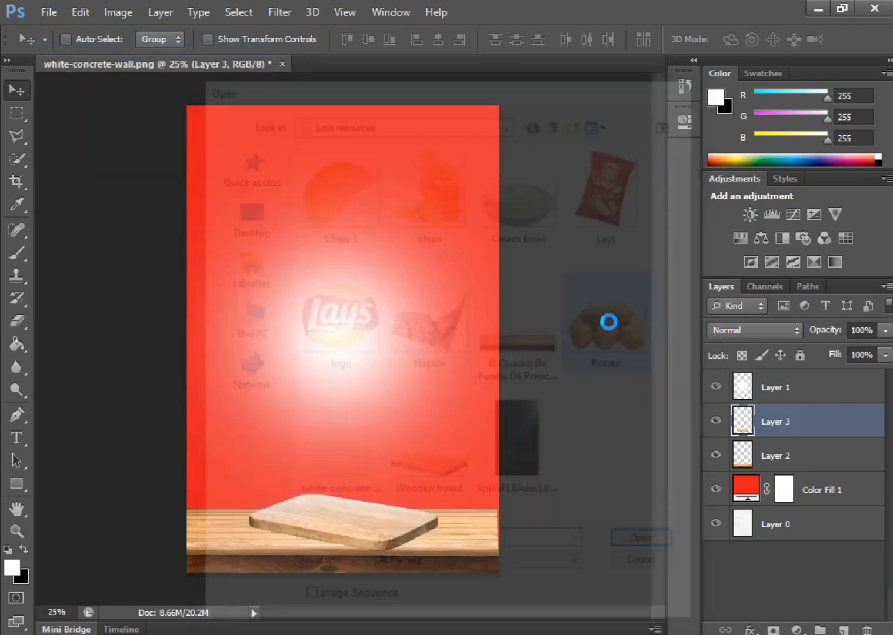
pyautogui.moveTo(366, 332); pyautogui.dragTo(357, 547)
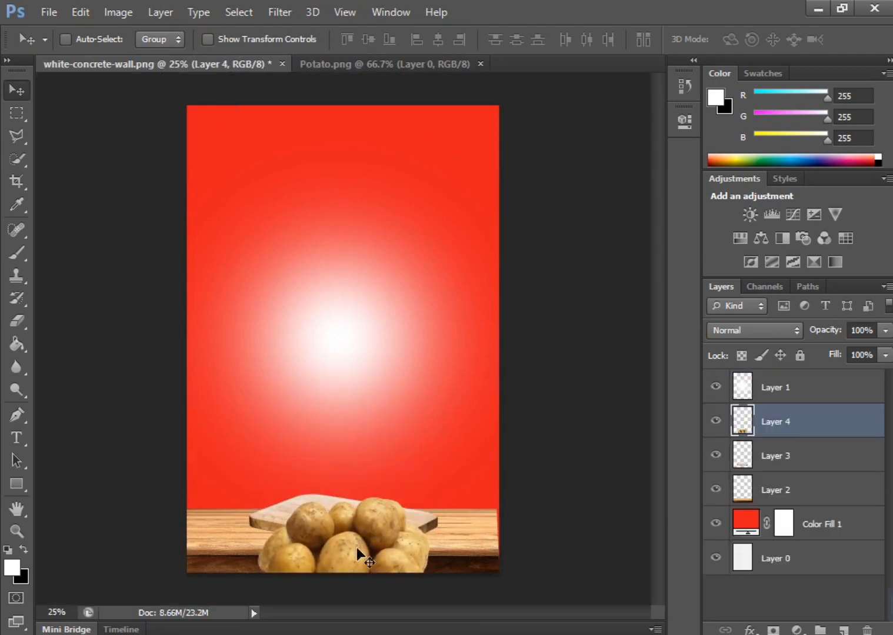
# Scale the potatoes down to about 58% just below the wooden board, partly past the canvas's bottom edge, and close their source image.
pyautogui.hotkey('ctrl', 't')
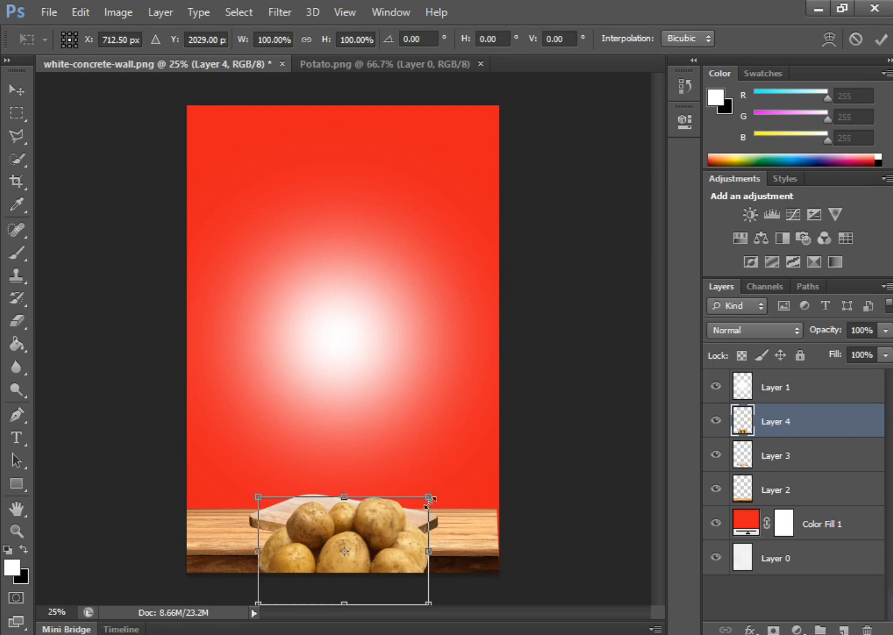
pyautogui.moveTo(428, 501); pyautogui.dragTo(363, 566)
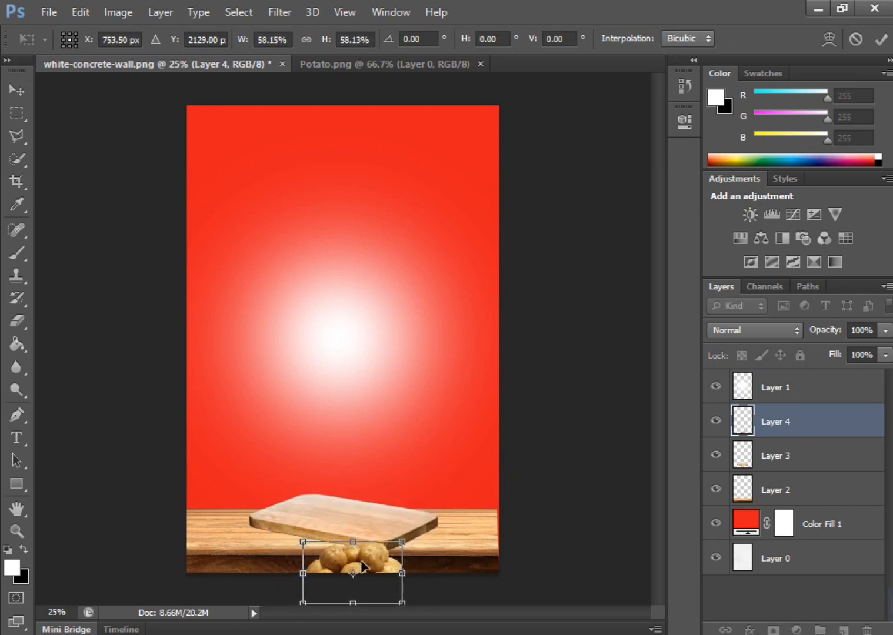
pyautogui.click(880, 38)
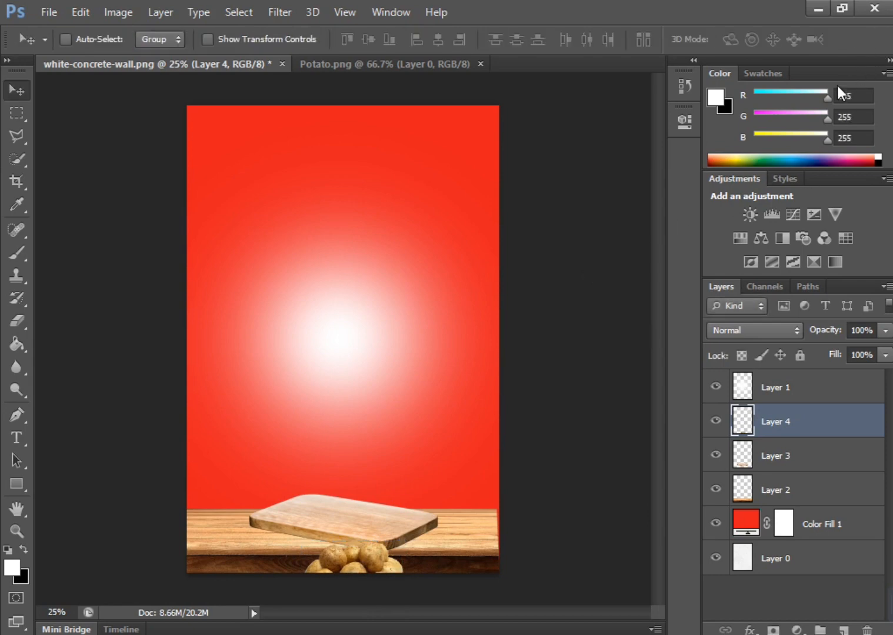
pyautogui.click(483, 65)
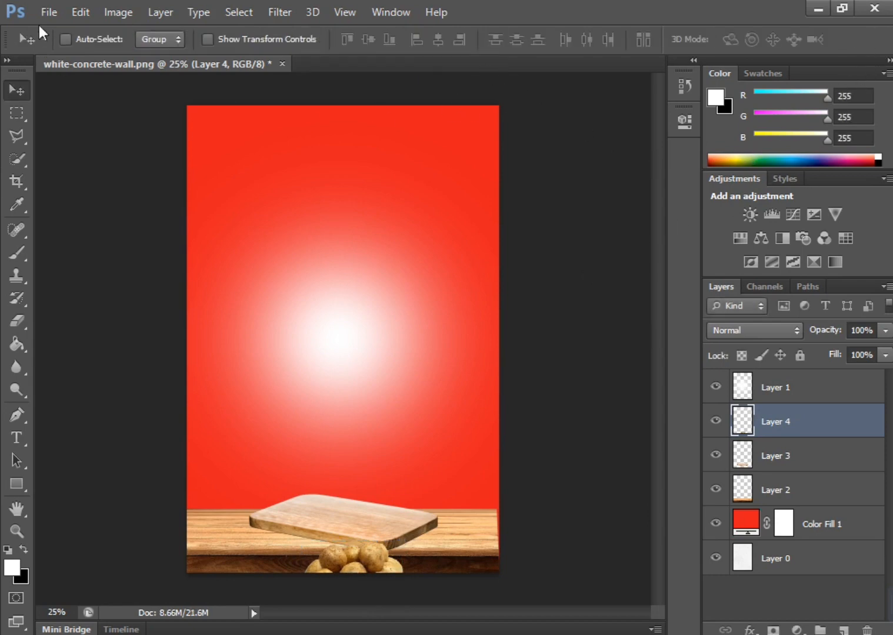
# Open the Napkin image, place the checkered napkin across the poster's bottom edge in front of the potatoes, and close its source image.
pyautogui.click(49, 12)
pyautogui.click(71, 49)
pyautogui.doubleClick(415, 334)
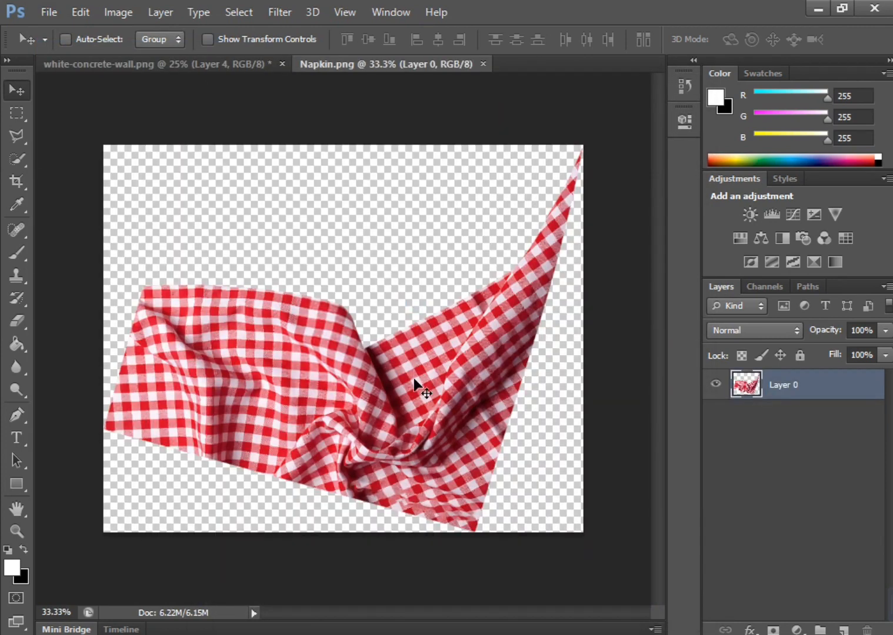
pyautogui.moveTo(415, 385); pyautogui.dragTo(213, 76)
pyautogui.moveTo(340, 413); pyautogui.dragTo(406, 576)
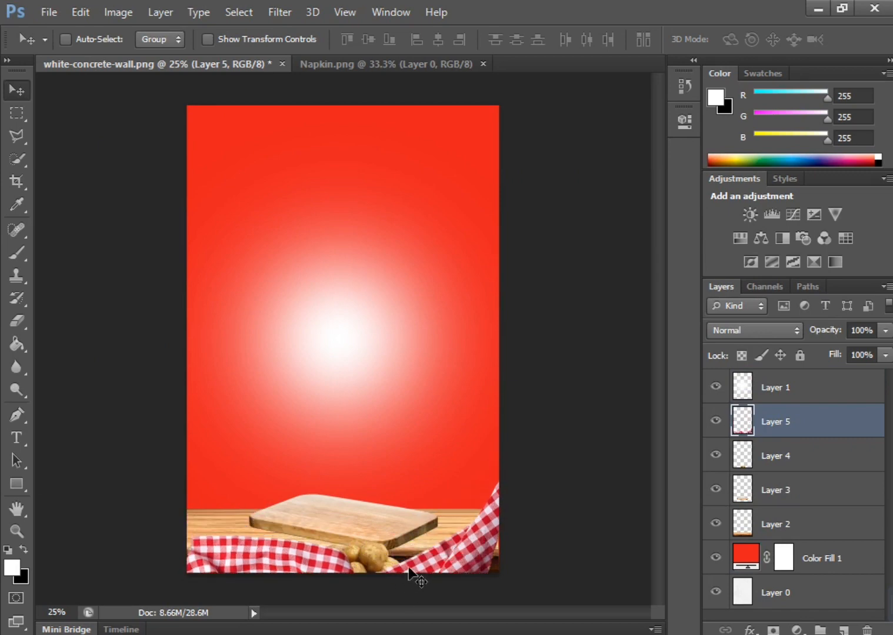
pyautogui.click(483, 64)
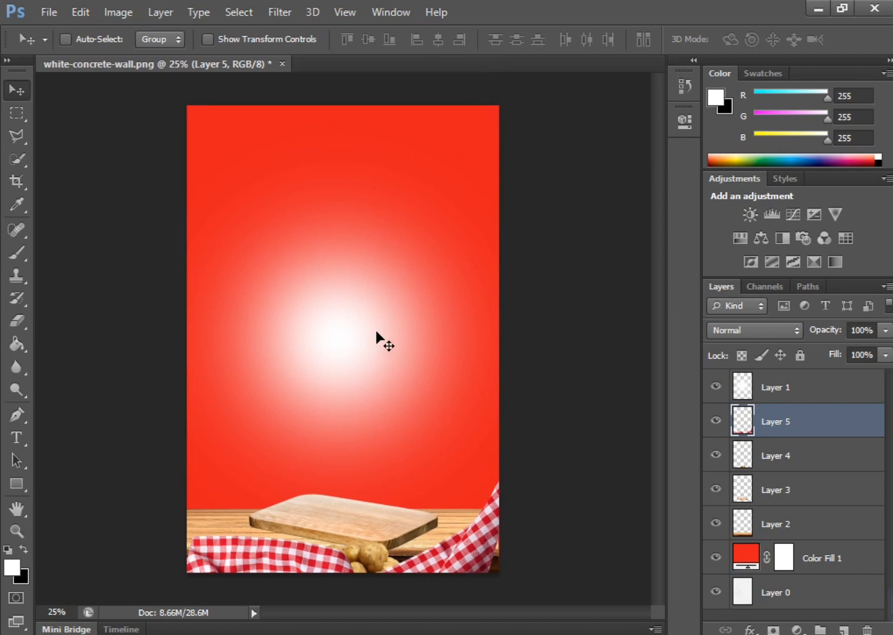
# Open the chips image and place the chip stack on the right end of the wooden board, in front of the napkin.
pyautogui.click(48, 13)
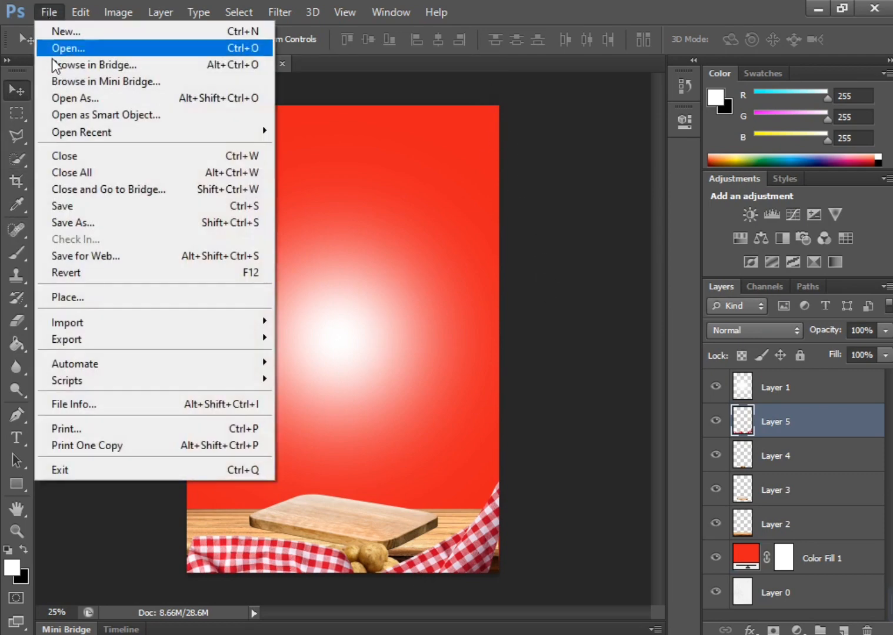
pyautogui.click(53, 49)
pyautogui.doubleClick(438, 191)
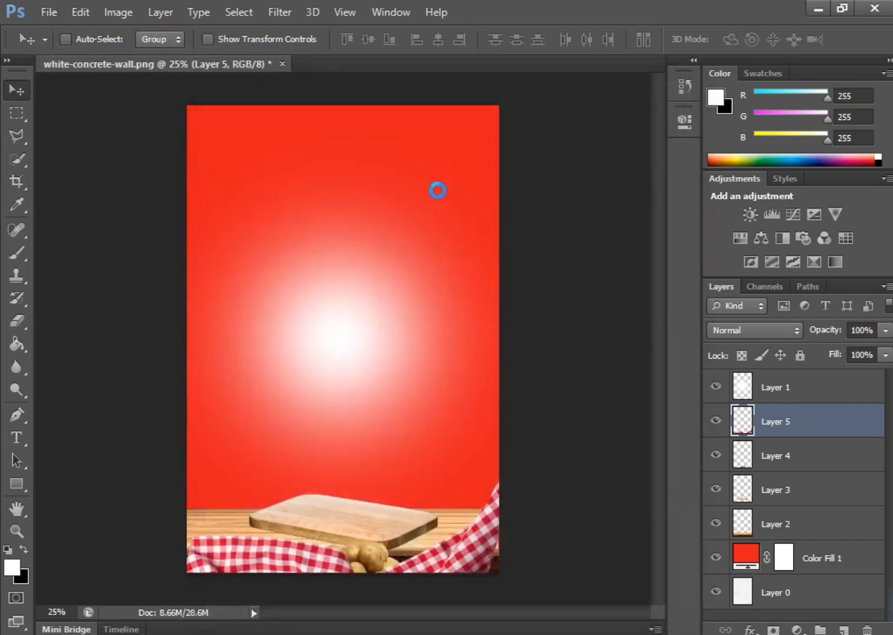
pyautogui.moveTo(407, 339); pyautogui.dragTo(414, 421)
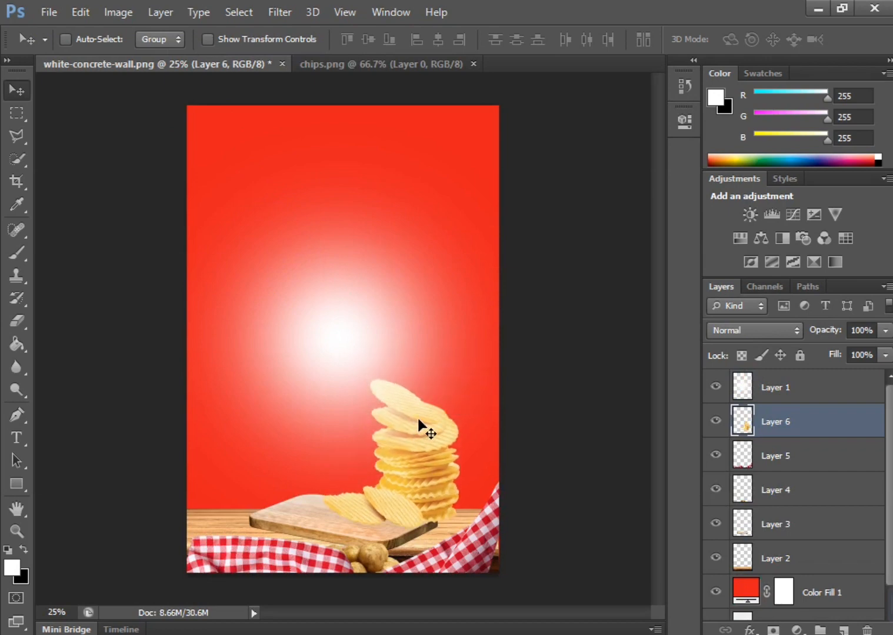
# Reduce the chip stack's height to about 82%, shift it slightly right on the board, and close its source image.
pyautogui.hotkey('ctrl', 't')
pyautogui.moveTo(396, 384); pyautogui.dragTo(396, 406)
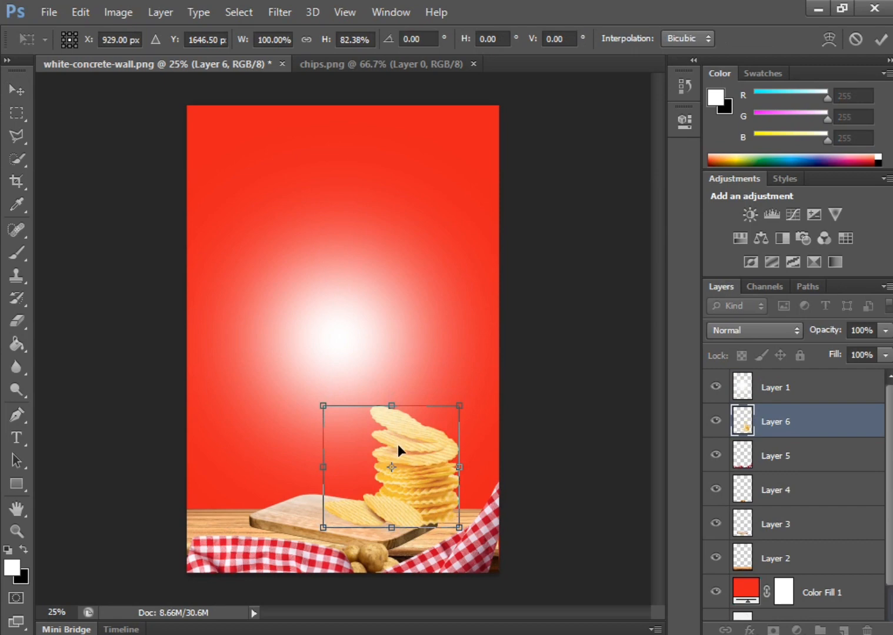
pyautogui.moveTo(397, 444); pyautogui.dragTo(401, 445)
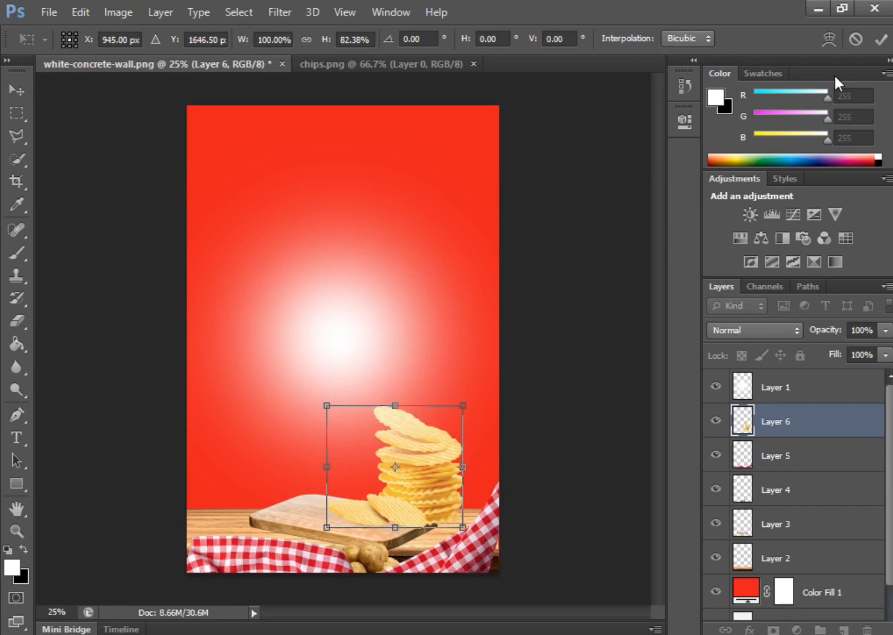
pyautogui.click(880, 39)
pyautogui.click(473, 63)
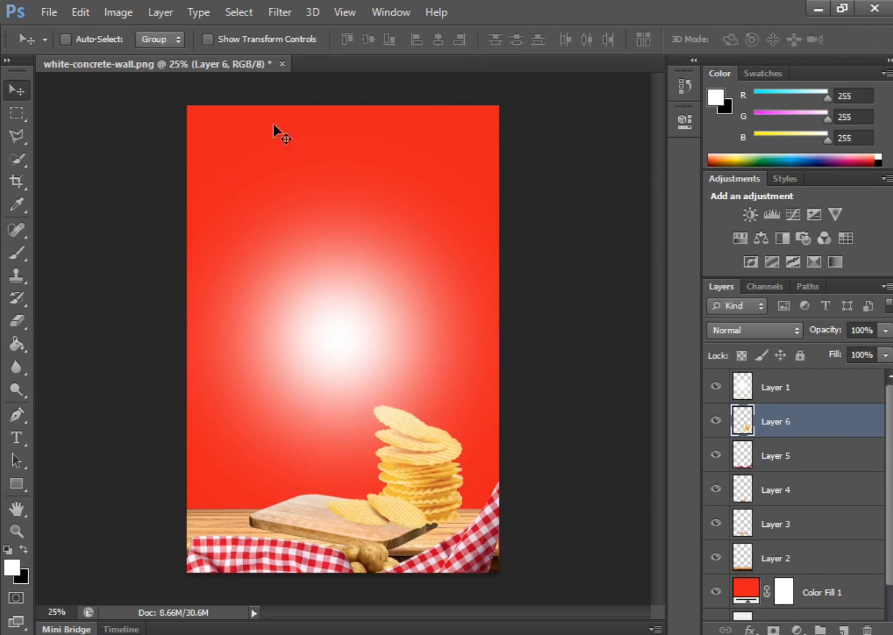
# Open the Lays image and place the chip bag at the poster's center, above the wooden board and overlapping the chip stack.
pyautogui.click(48, 12)
pyautogui.click(59, 48)
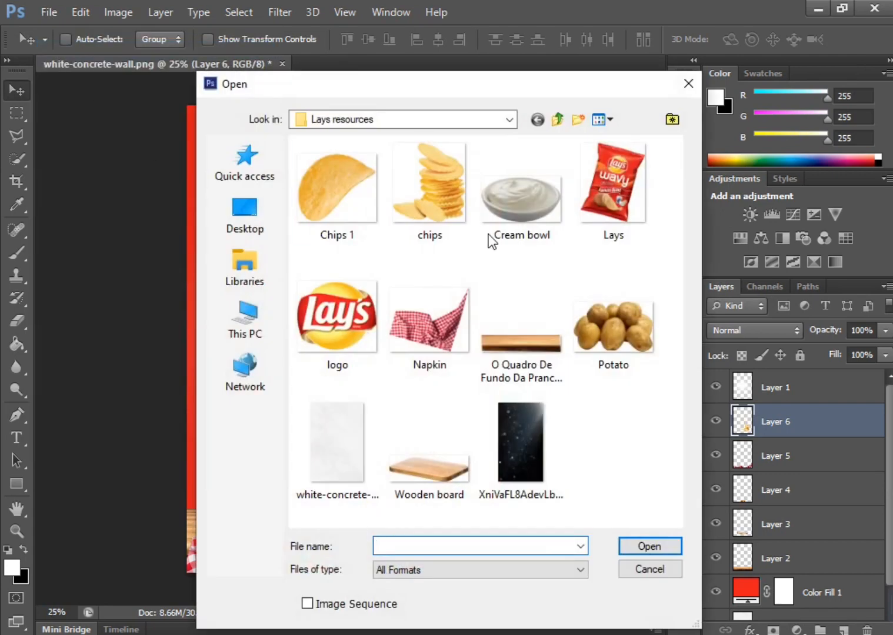
pyautogui.doubleClick(581, 192)
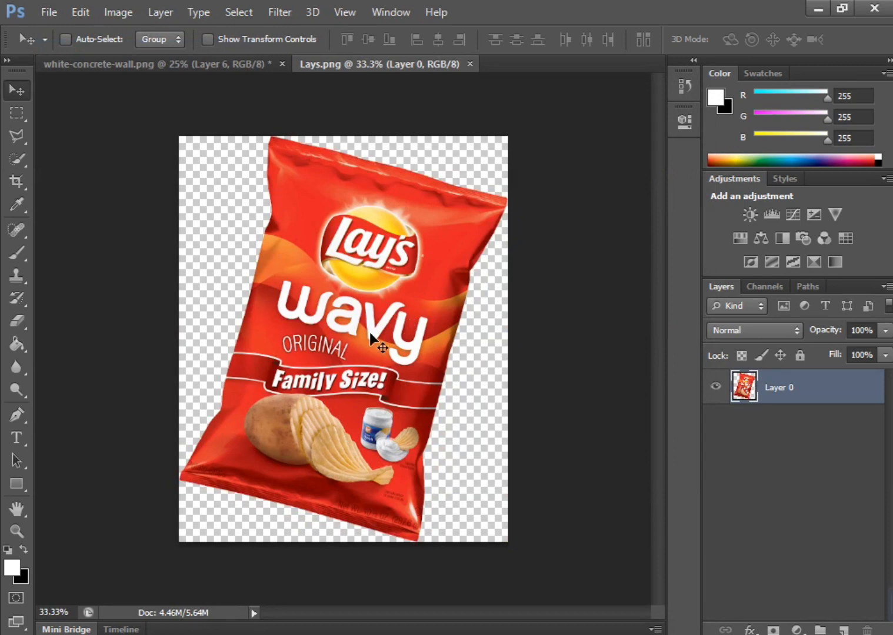
pyautogui.moveTo(370, 332); pyautogui.dragTo(328, 362)
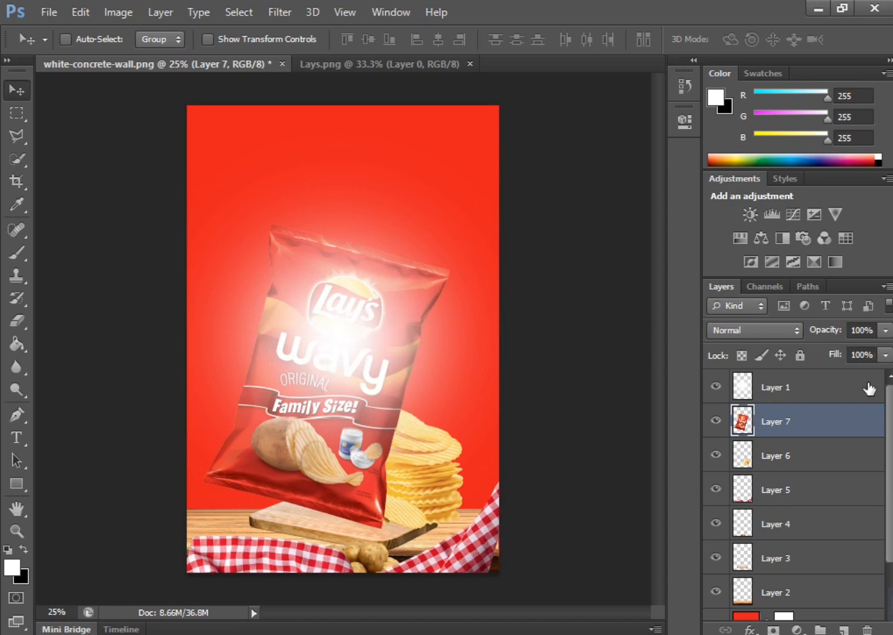
# Lower the fill of the white glow on Layer 1 to 41% and close the bag's source image.
pyautogui.scroll(-1, 841, 455)
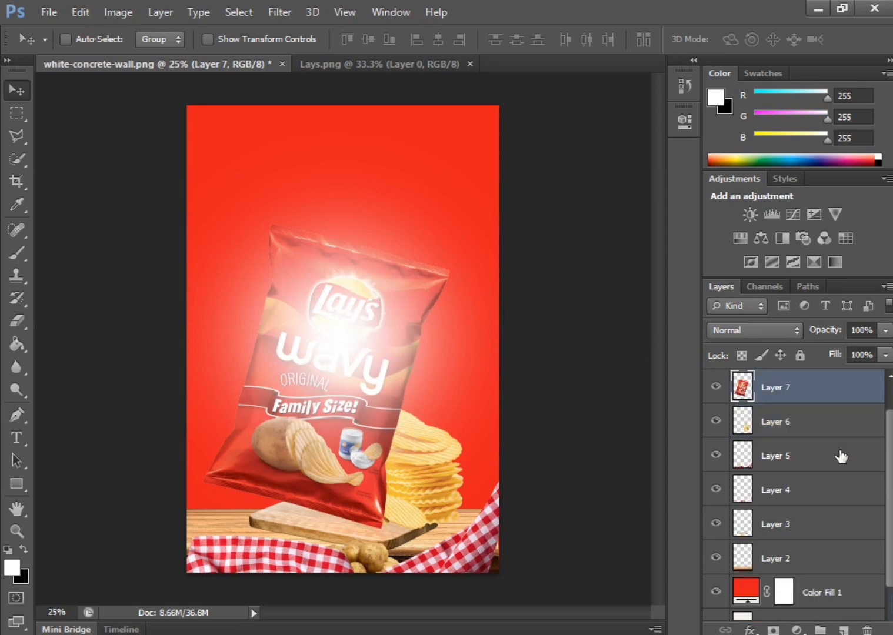
pyautogui.scroll(-1, 841, 456)
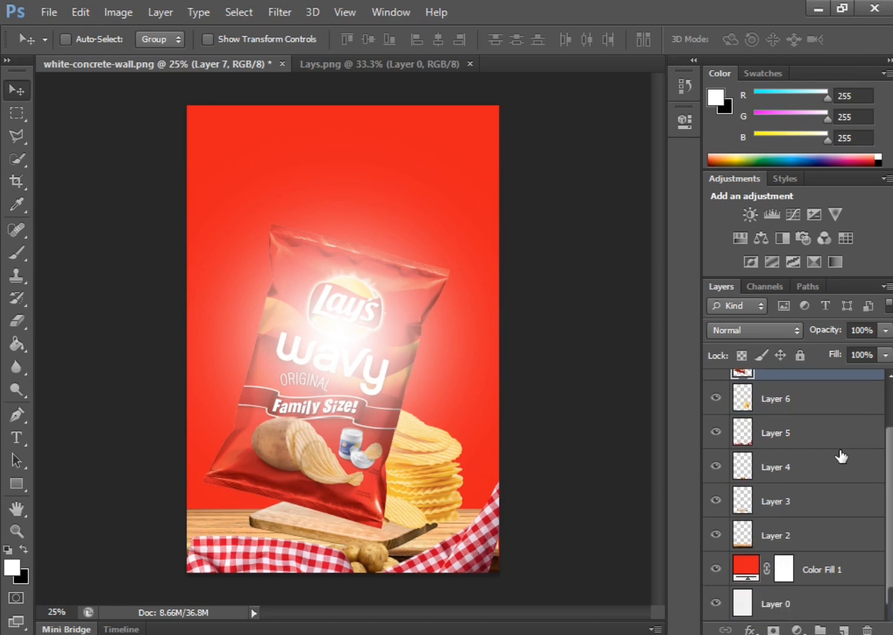
pyautogui.scroll(2, 841, 456)
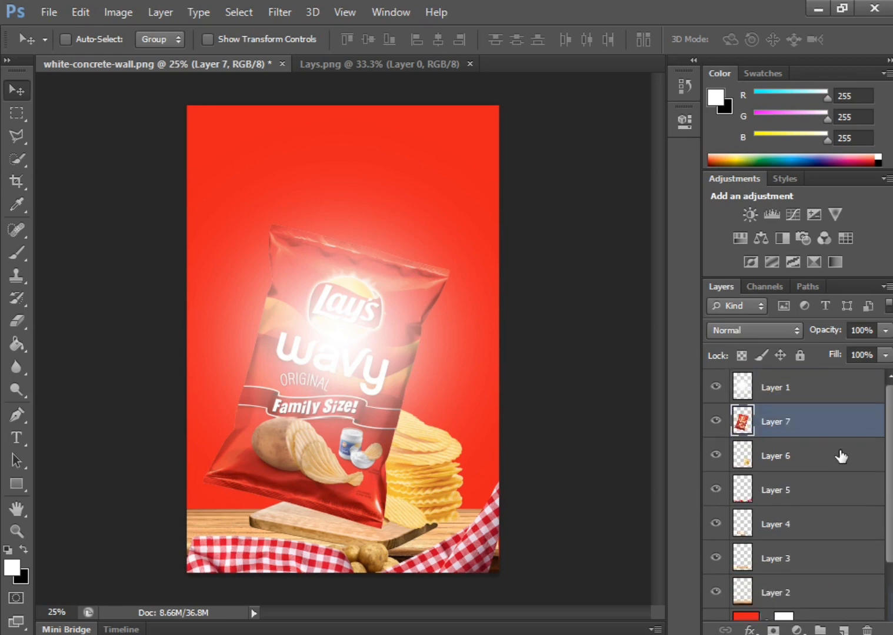
pyautogui.click(807, 400)
pyautogui.moveTo(885, 355); pyautogui.dragTo(845, 376)
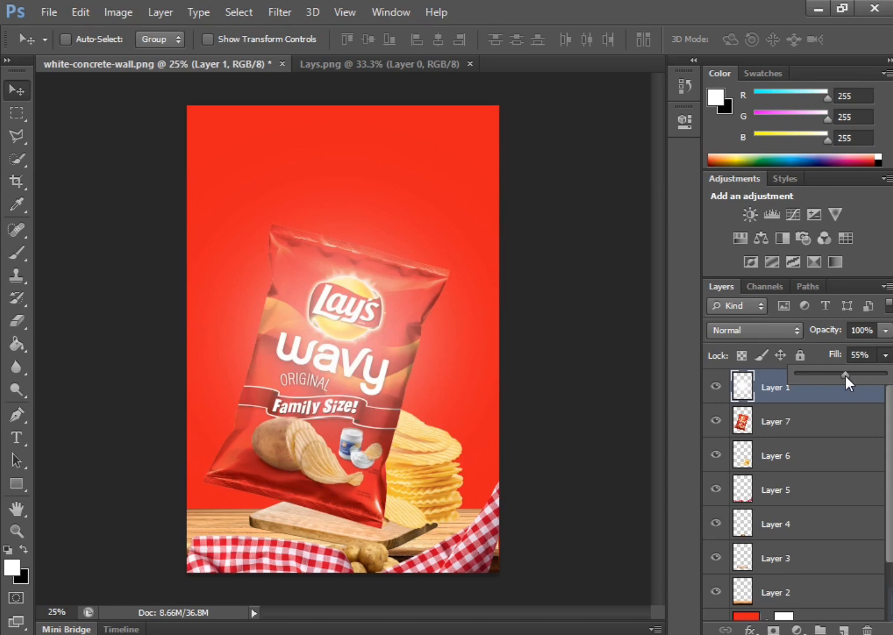
pyautogui.moveTo(846, 376); pyautogui.dragTo(833, 378)
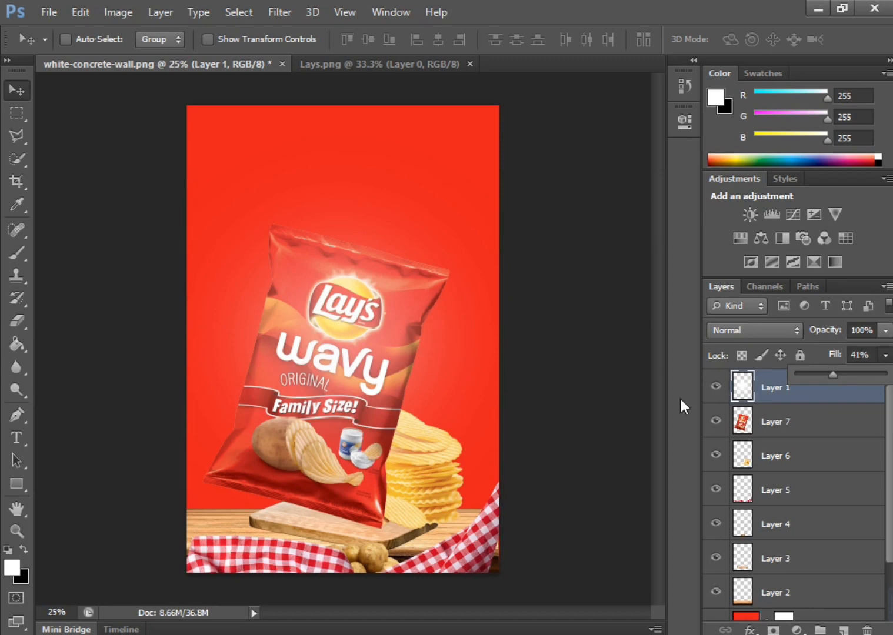
pyautogui.click(470, 63)
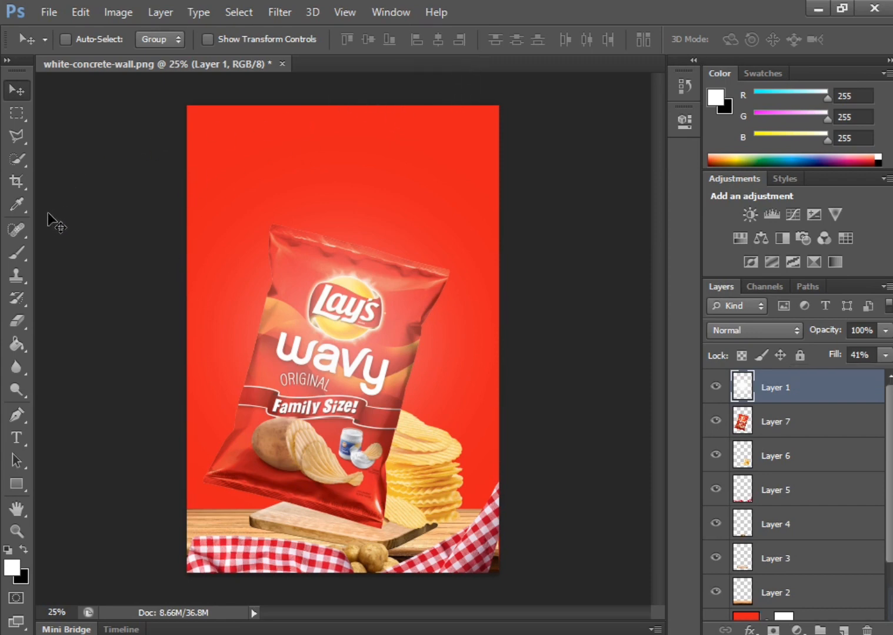
# Open the Chips 1 image, place the single chip left of the bag's upper part, and close its source image.
pyautogui.click(45, 15)
pyautogui.click(48, 46)
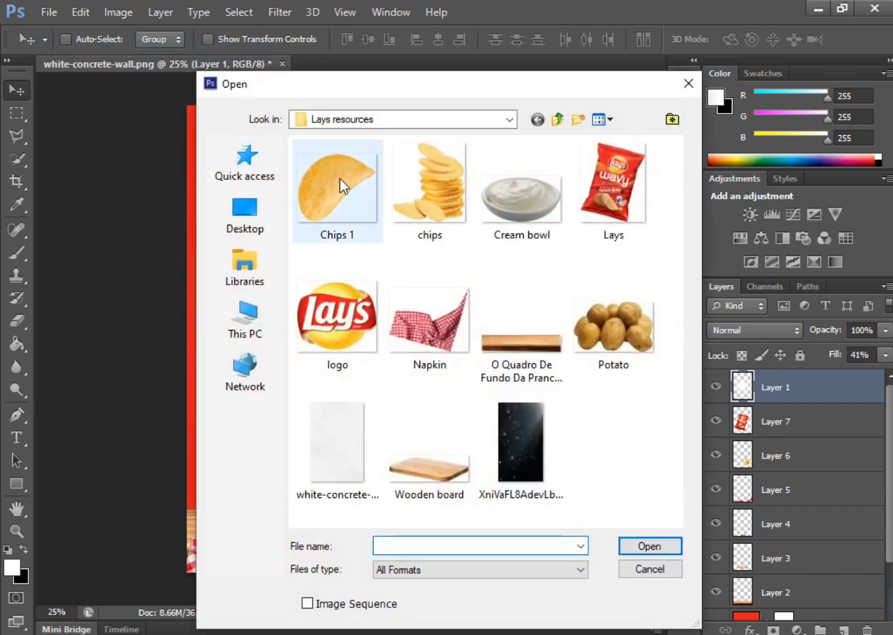
pyautogui.click(346, 187)
pyautogui.doubleClick(346, 187)
pyautogui.moveTo(347, 191); pyautogui.dragTo(227, 280)
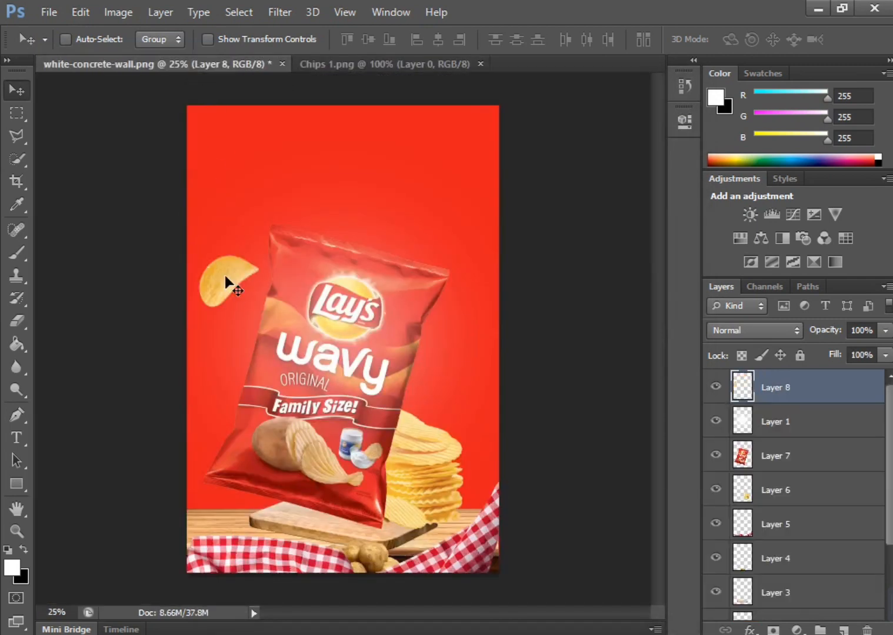
pyautogui.click(480, 64)
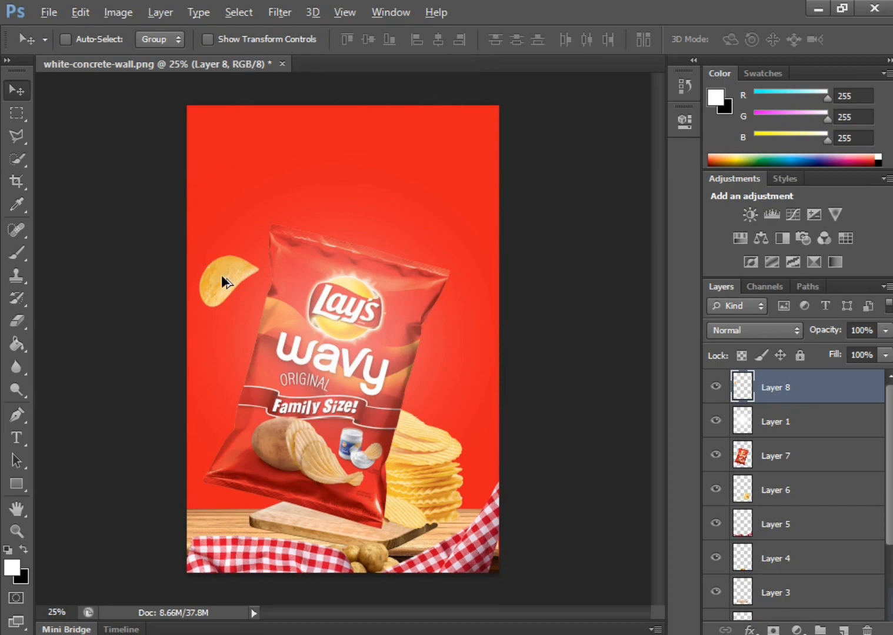
# Duplicate the single chip below the original, flip the copy horizontally and vertically, and scale it to about 77% width and 71% height.
pyautogui.keyDown('alt'); pyautogui.moveTo(223, 276); pyautogui.dragTo(226, 375); pyautogui.keyUp('alt')
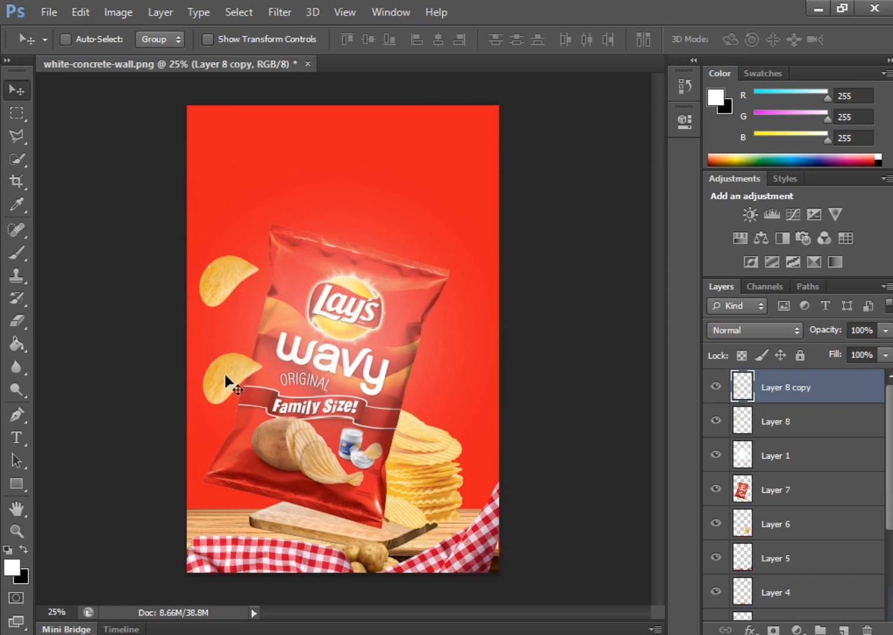
pyautogui.hotkey('ctrl', 't')
pyautogui.rightClick(225, 375)
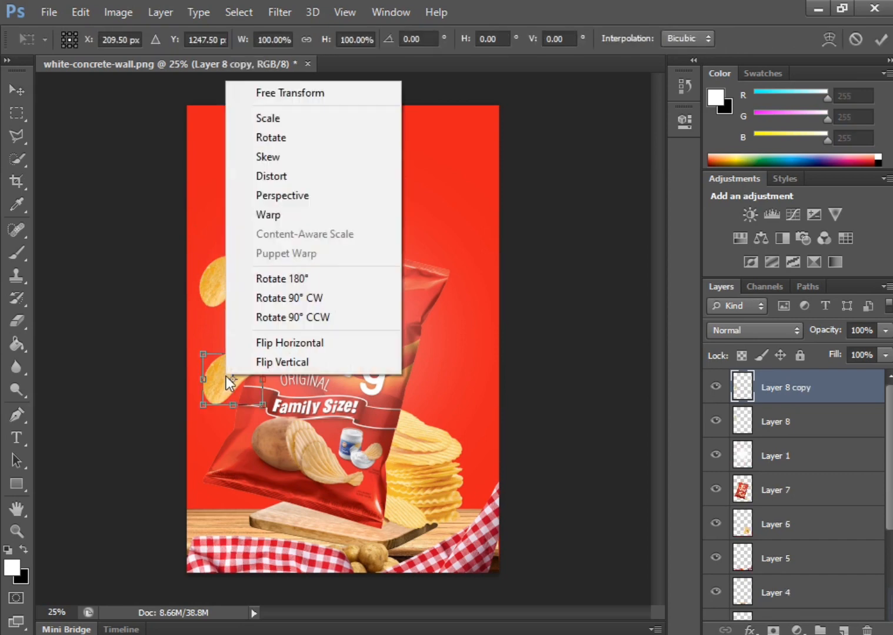
pyautogui.click(270, 344)
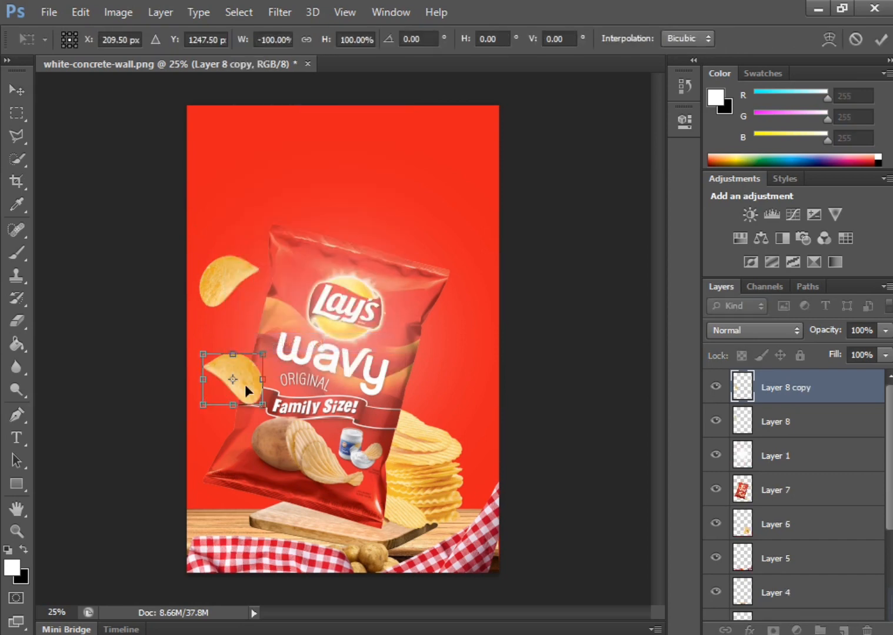
pyautogui.rightClick(244, 385)
pyautogui.click(263, 374)
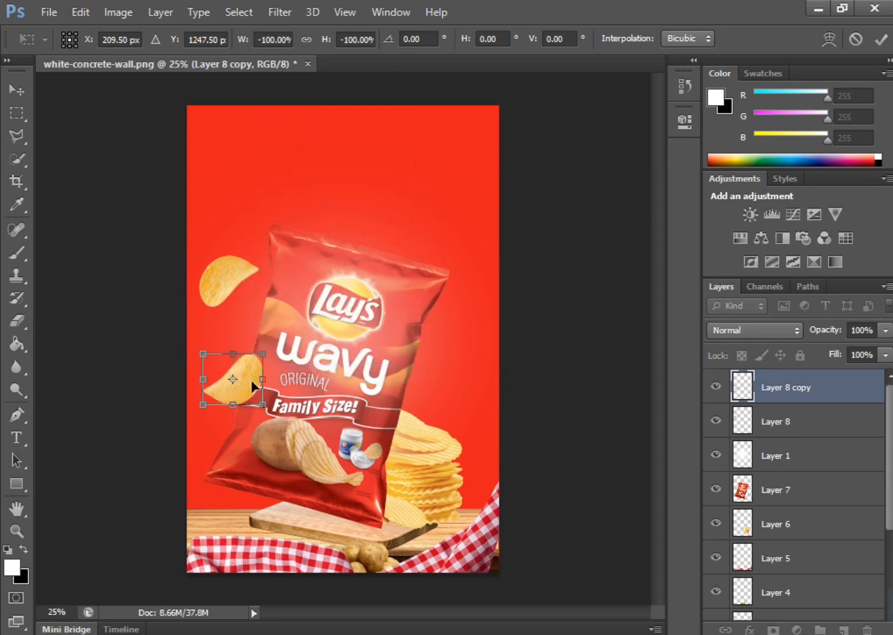
pyautogui.moveTo(263, 355); pyautogui.dragTo(252, 368)
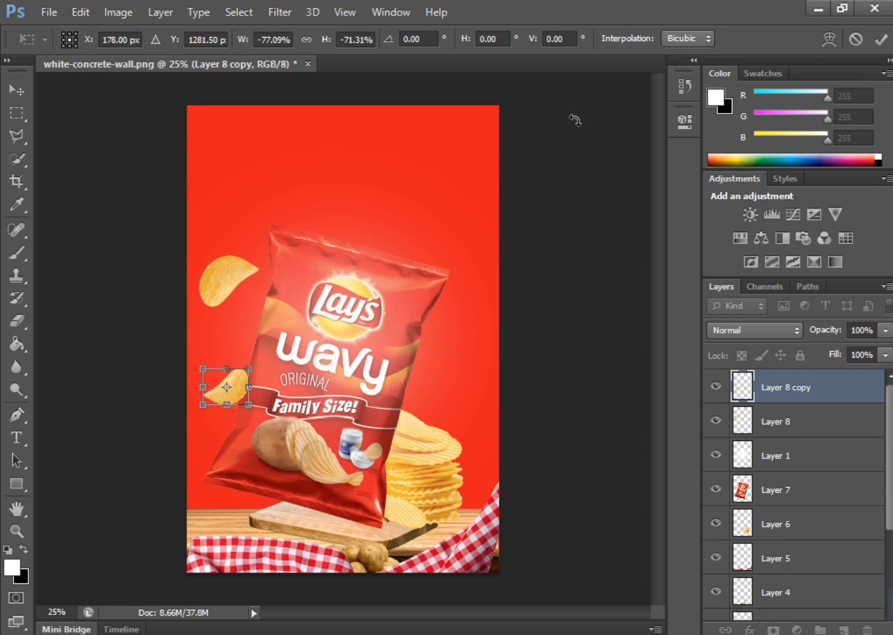
pyautogui.click(881, 39)
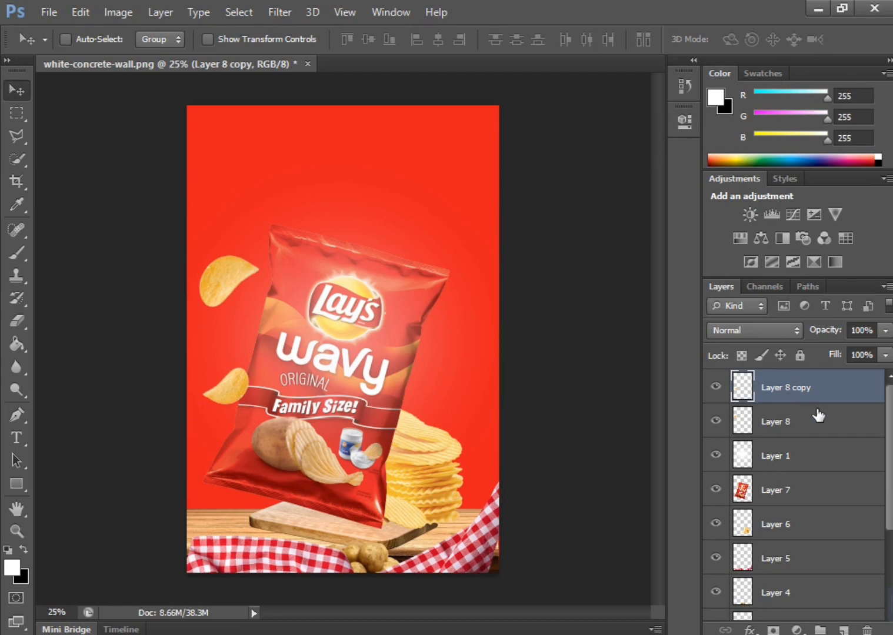
# Create a new empty layer directly above the wooden board's layer, Layer 3.
pyautogui.press('Delete')
pyautogui.scroll(-1, 820, 422)
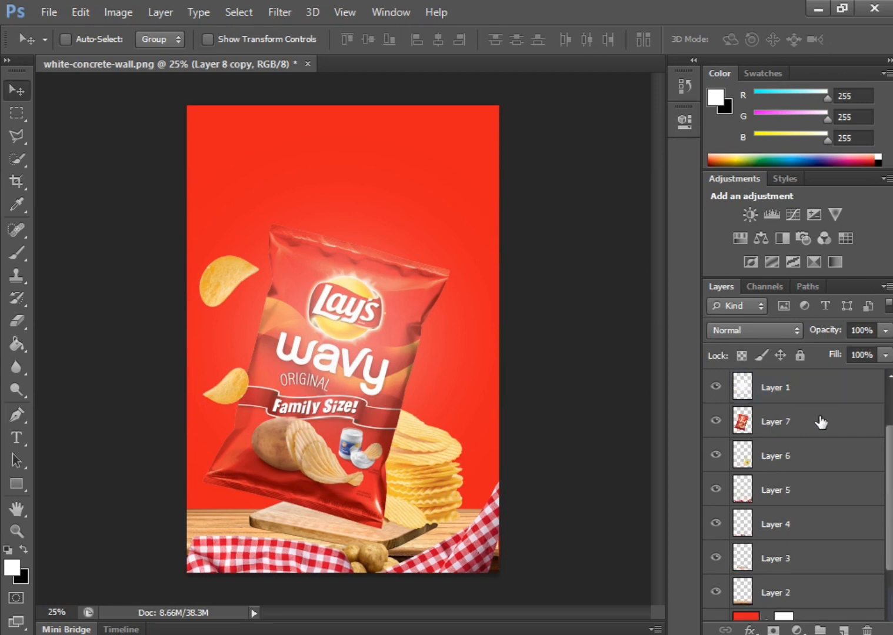
pyautogui.click(793, 560)
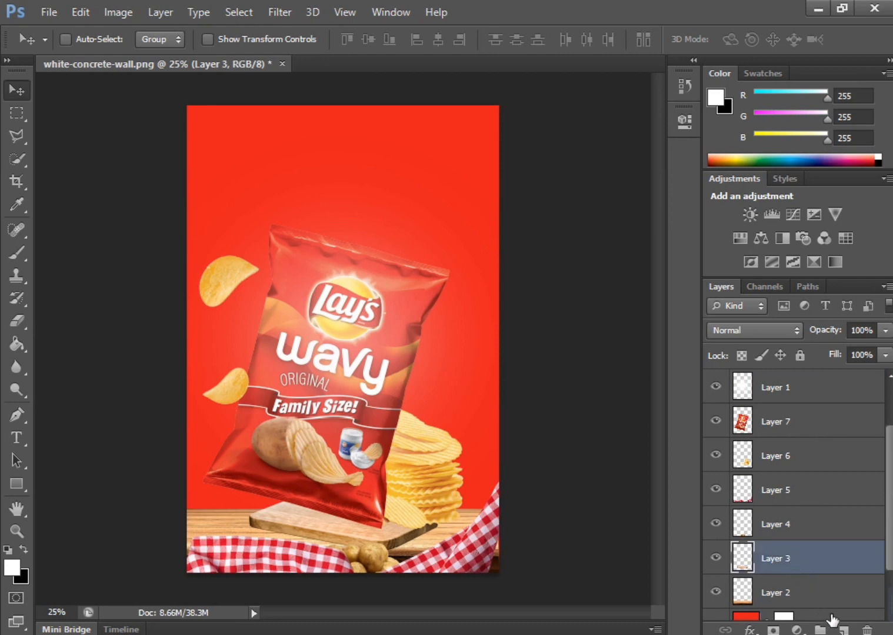
pyautogui.click(843, 629)
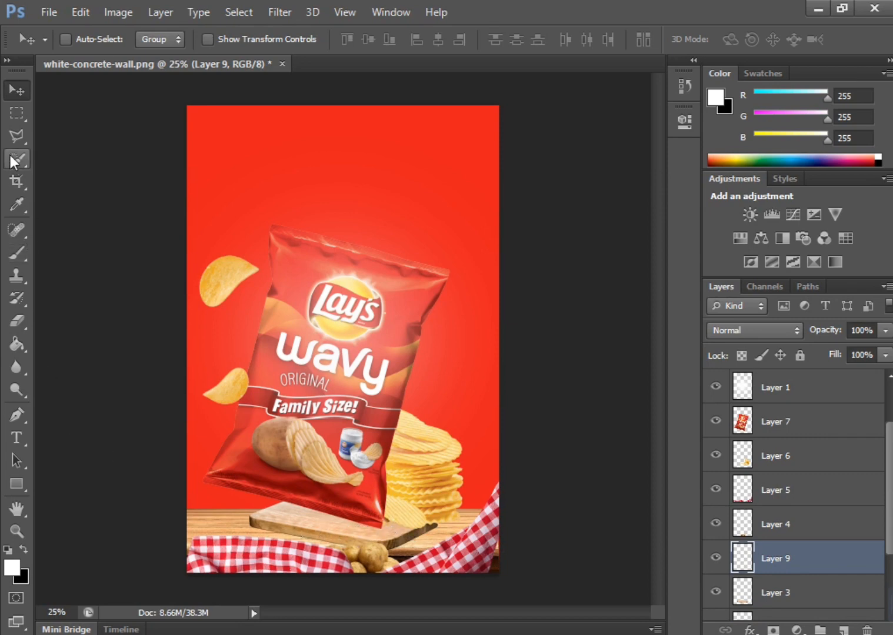
# Draw a narrow wedge-shaped Polygonal Lasso selection on the wooden board, running along the underside of the bag to its lowest corner.
pyautogui.click(16, 136)
pyautogui.click(17, 531)
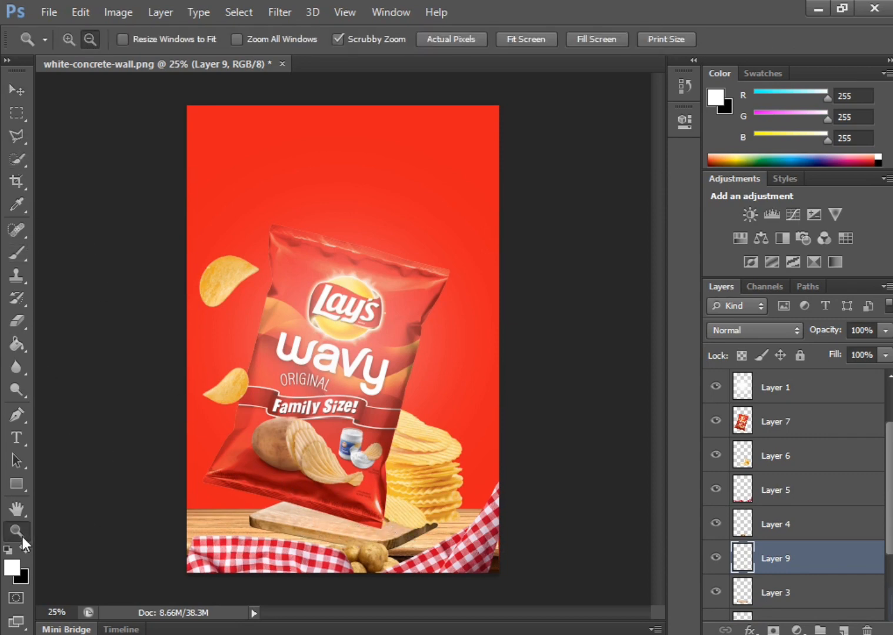
pyautogui.click(68, 39)
pyautogui.click(319, 476)
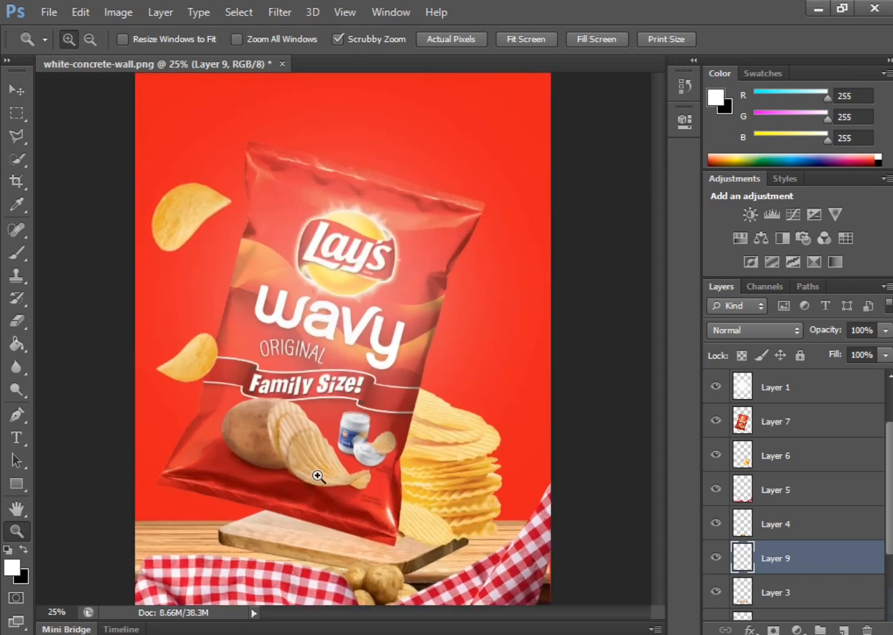
pyautogui.click(318, 476)
pyautogui.moveTo(653, 345); pyautogui.dragTo(653, 404)
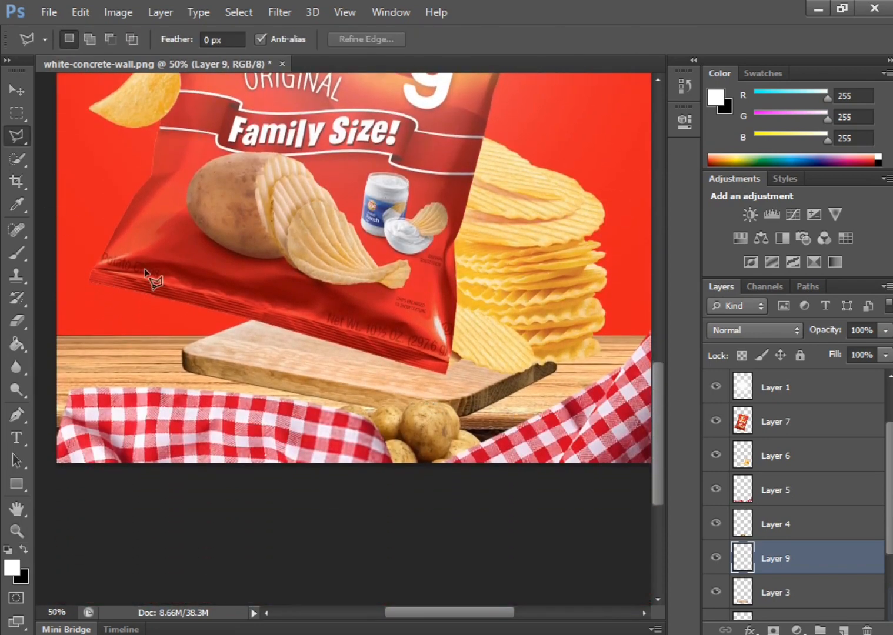
pyautogui.click(17, 136)
pyautogui.click(444, 374)
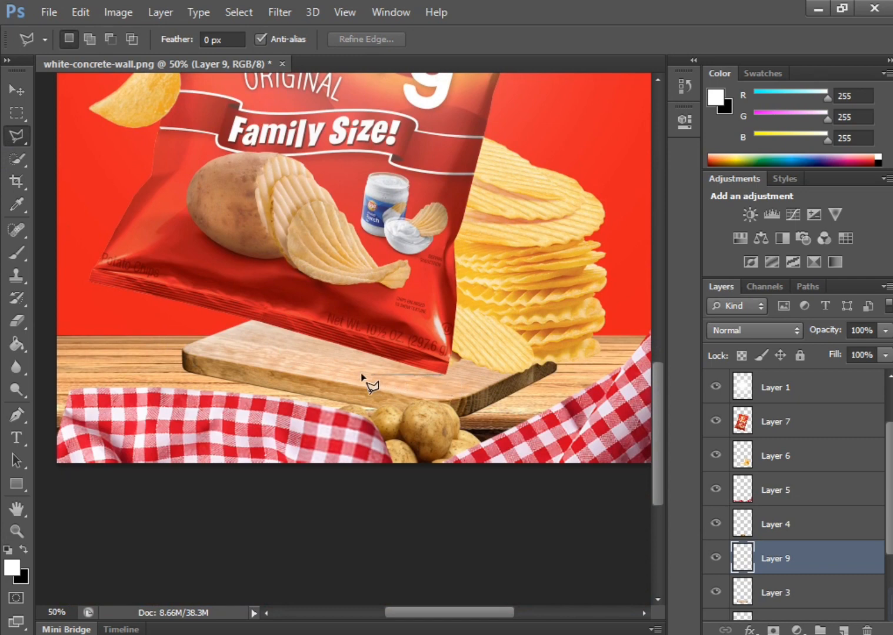
pyautogui.click(233, 356)
pyautogui.click(241, 335)
pyautogui.click(441, 376)
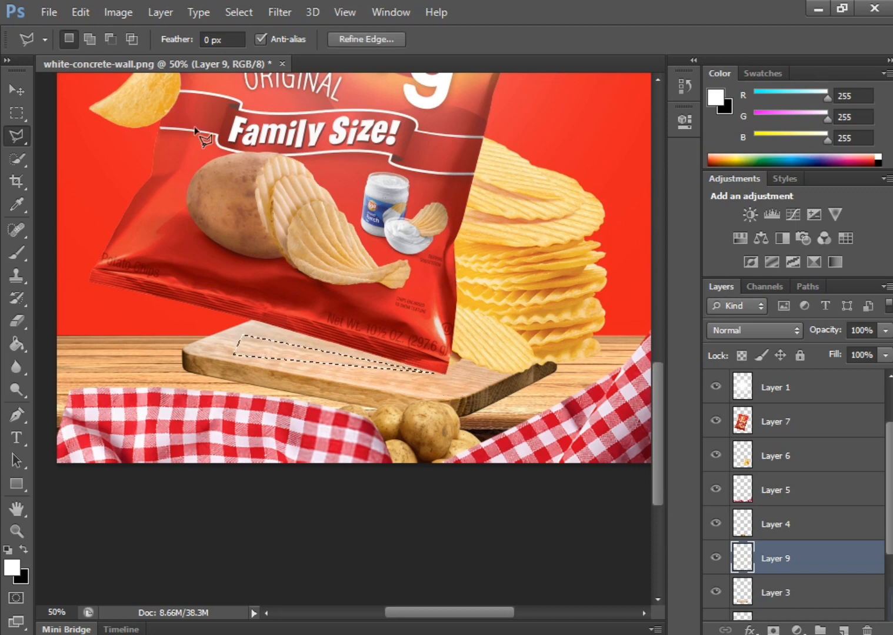
# Fill the wedge selection on Layer 9 with a dark gray-brown color in Normal mode at 100% opacity.
pyautogui.click(70, 15)
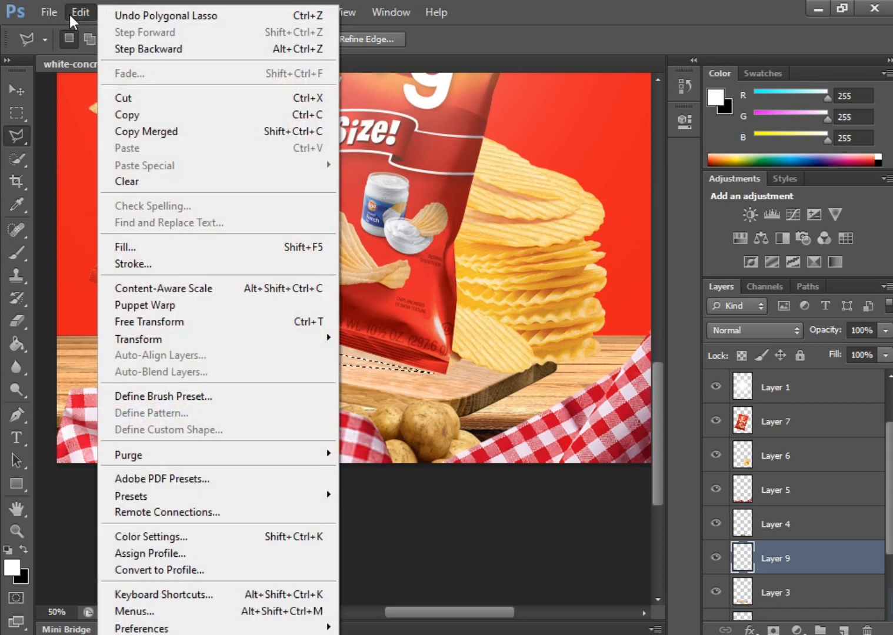
pyautogui.click(120, 247)
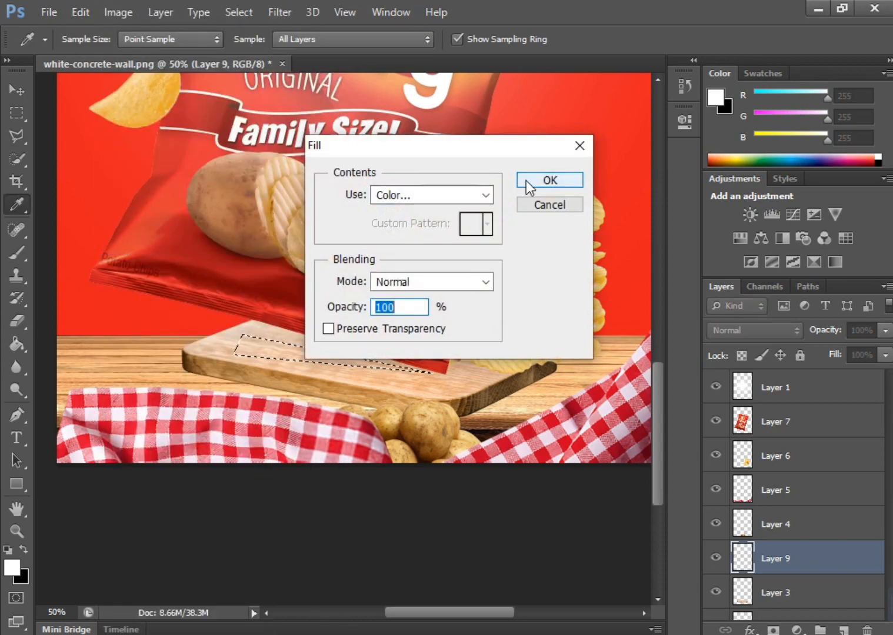
pyautogui.click(526, 180)
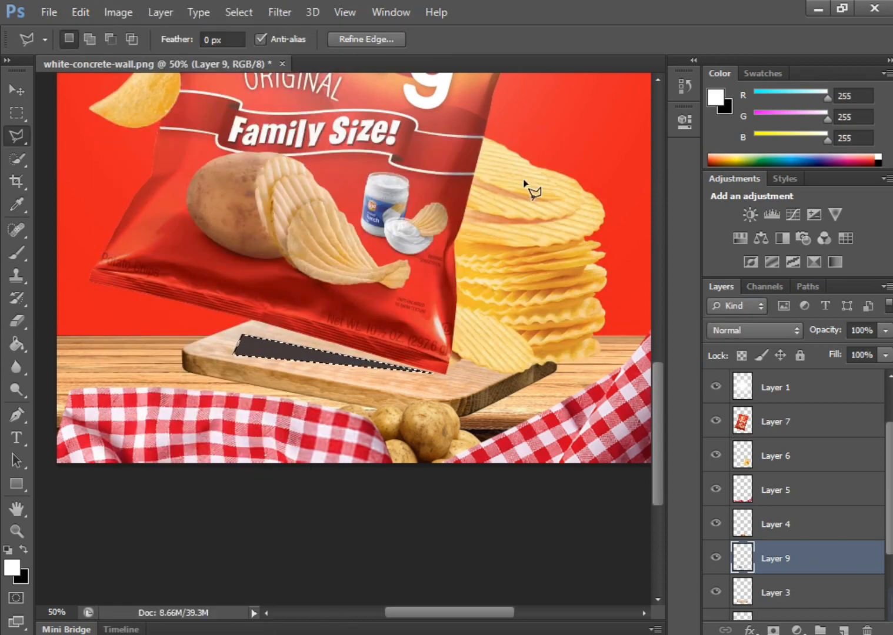
# Deselect the wedge and soften its wide end on Layer 9 with a soft 78 px Eraser at 0% hardness.
pyautogui.click(226, 13)
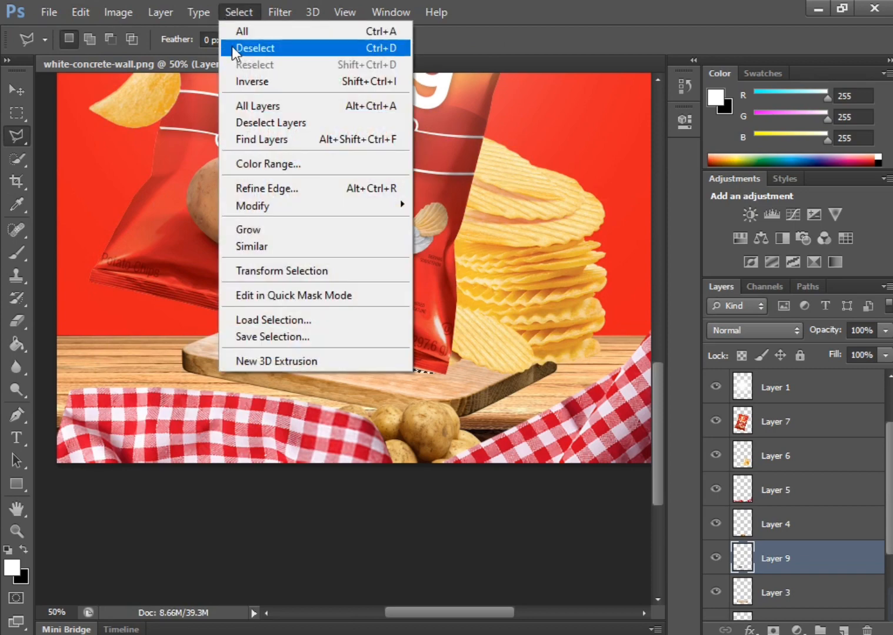
pyautogui.click(234, 52)
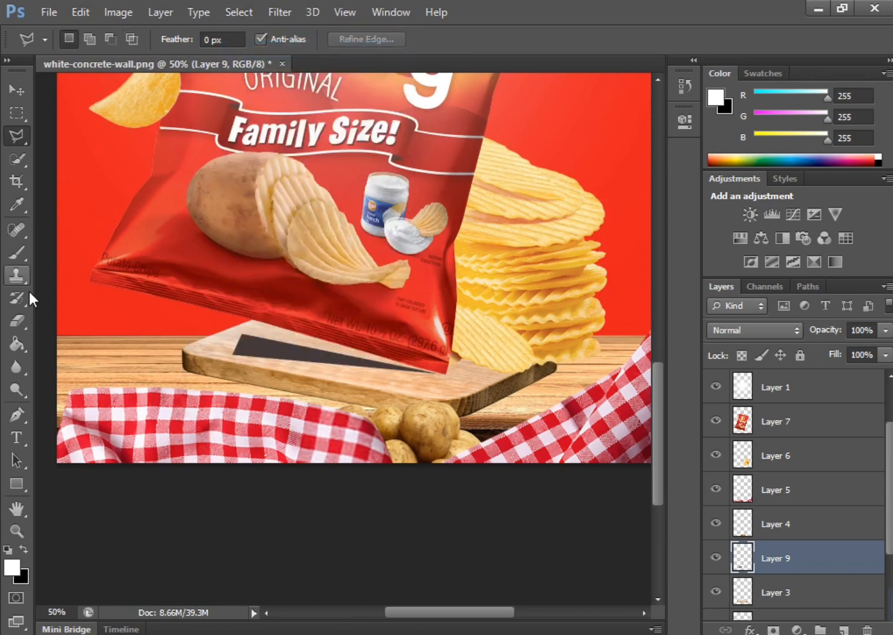
pyautogui.click(18, 319)
pyautogui.click(89, 38)
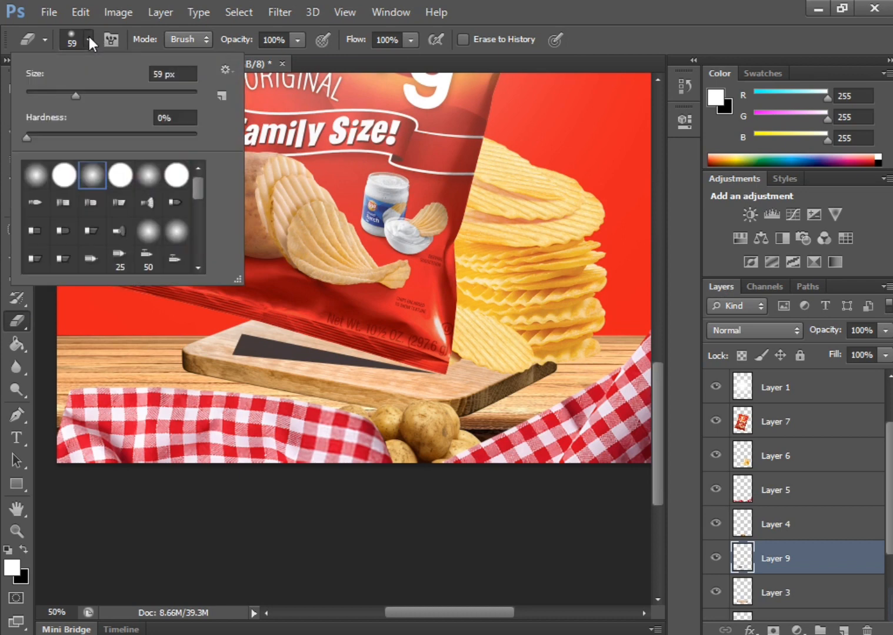
pyautogui.click(92, 92)
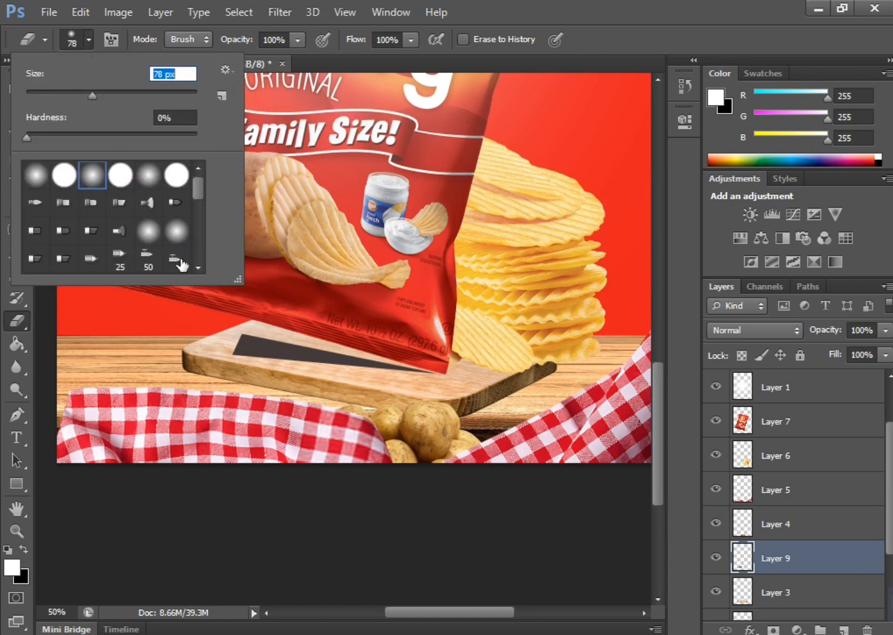
pyautogui.click(213, 341)
pyautogui.moveTo(214, 342)
pyautogui.mouseDown()
pyautogui.moveTo(226, 326)
pyautogui.moveTo(229, 345)
pyautogui.moveTo(240, 329)
pyautogui.moveTo(255, 338)
pyautogui.moveTo(245, 341)
pyautogui.moveTo(317, 323)
pyautogui.moveTo(365, 344)
pyautogui.moveTo(296, 345)
pyautogui.moveTo(260, 333)
pyautogui.mouseUp()
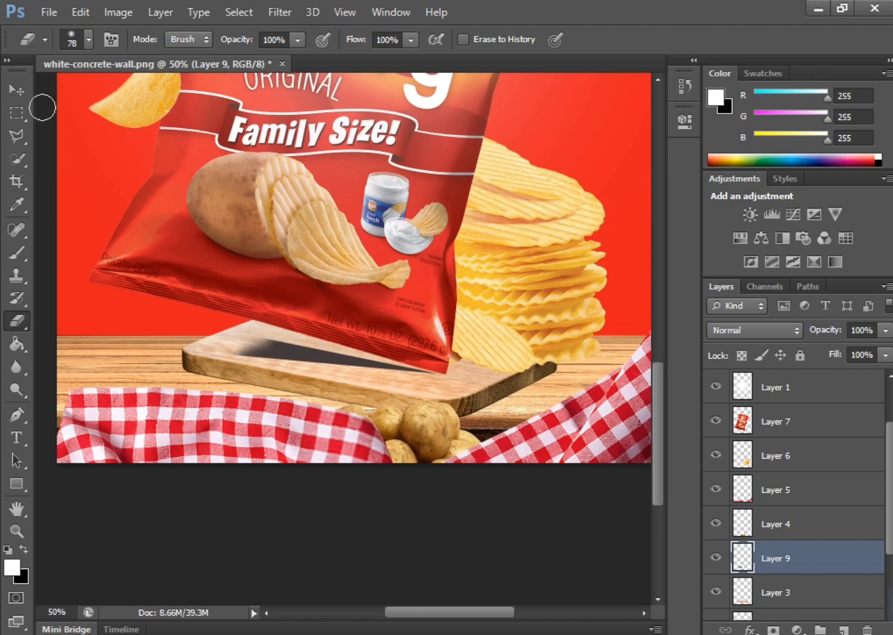
# Lower the fill of the bag's shadow layer, Layer 9, to 56%.
pyautogui.click(18, 91)
pyautogui.click(884, 354)
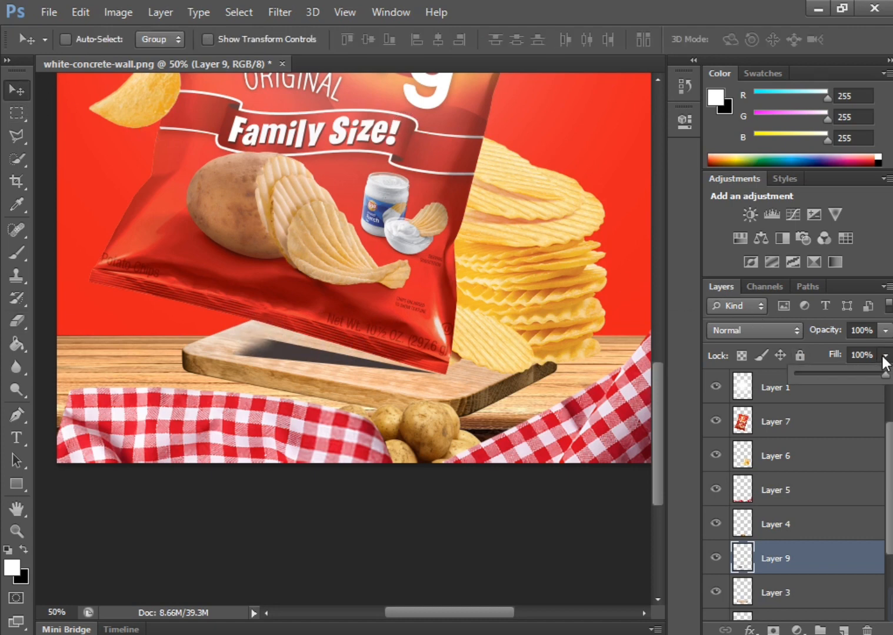
pyautogui.moveTo(873, 373); pyautogui.dragTo(842, 375)
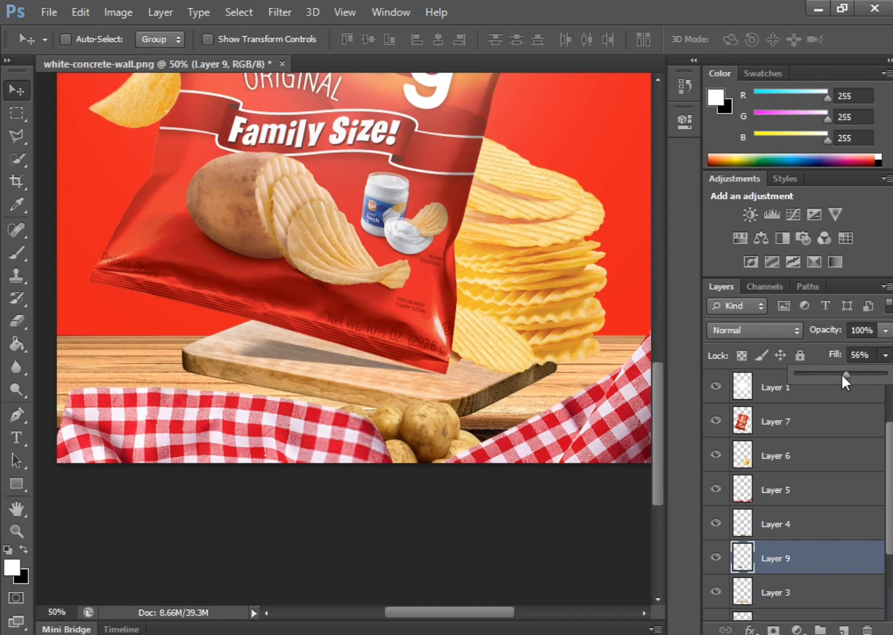
# Open Cream bowl.png, bring the bowl into the poster at the table's left edge beside the wooden board, and close the source file.
pyautogui.press('z')
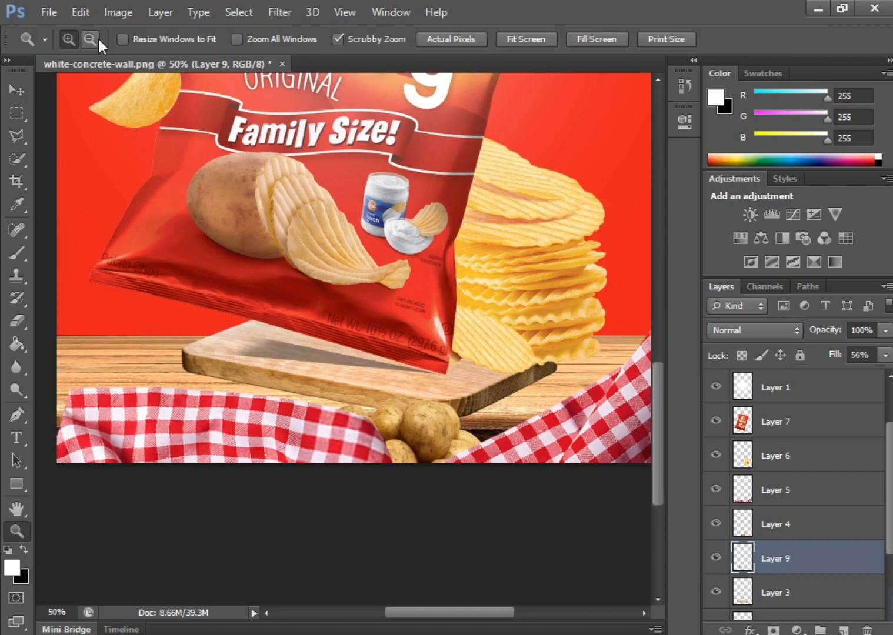
pyautogui.click(222, 133)
pyautogui.click(222, 133)
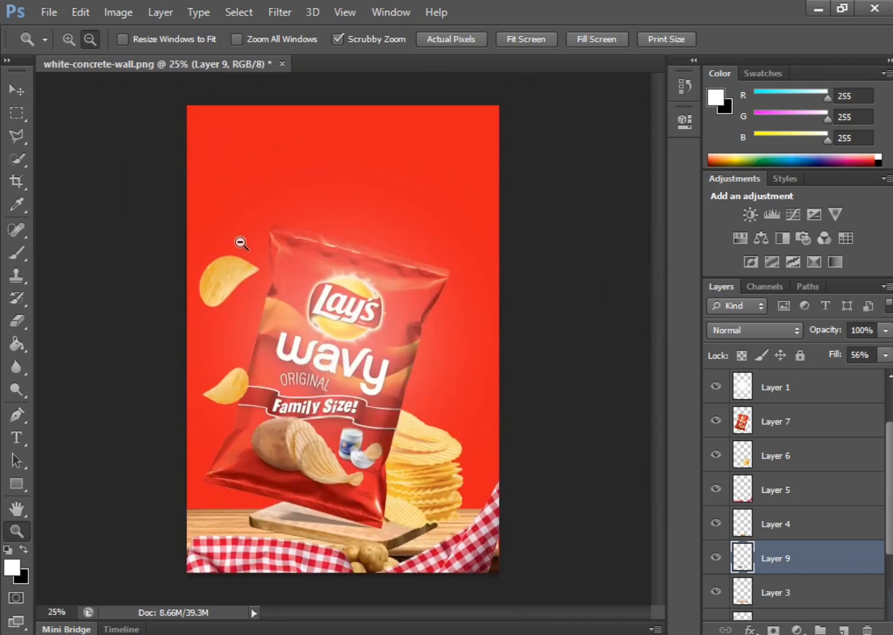
pyautogui.click(17, 90)
pyautogui.click(46, 18)
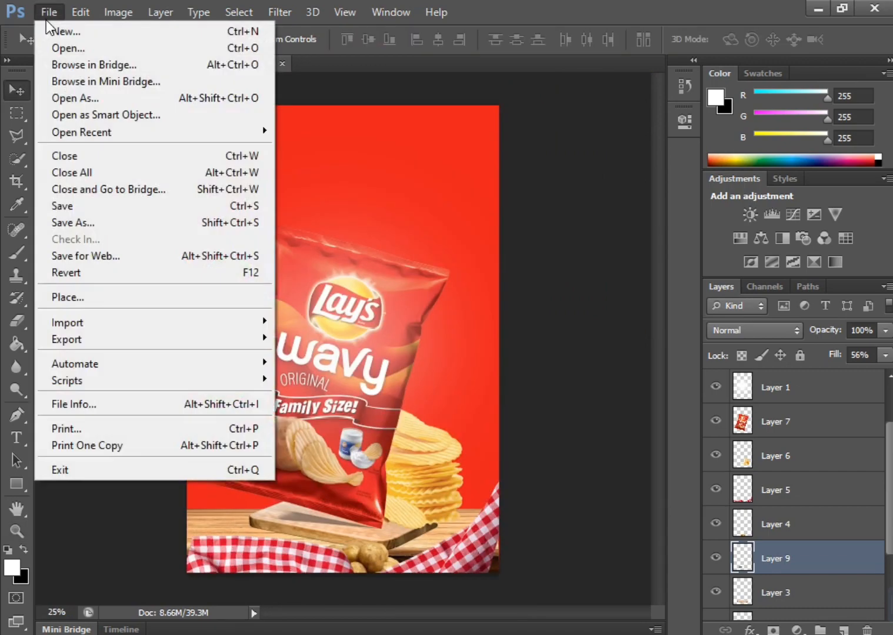
pyautogui.click(54, 48)
pyautogui.doubleClick(509, 192)
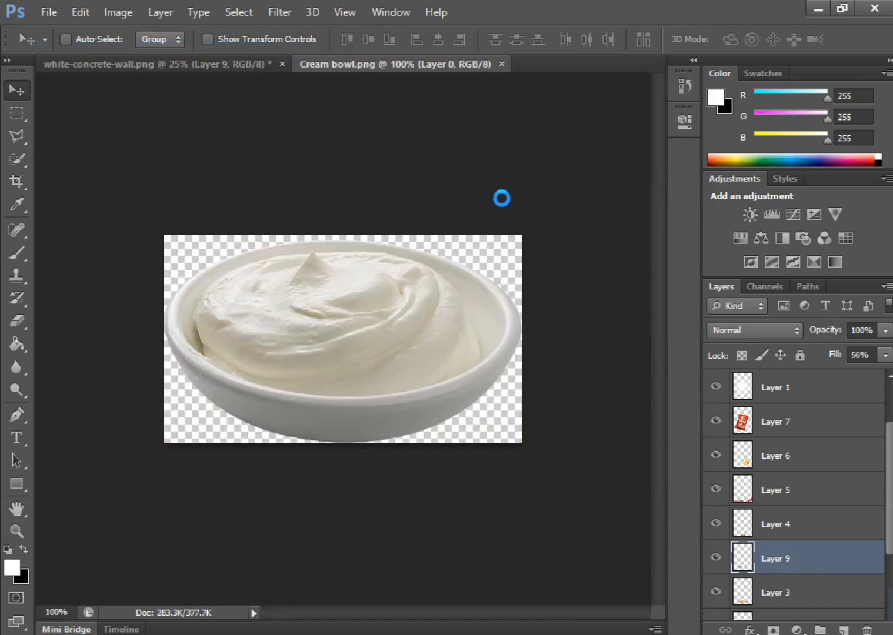
pyautogui.moveTo(359, 332); pyautogui.dragTo(210, 107)
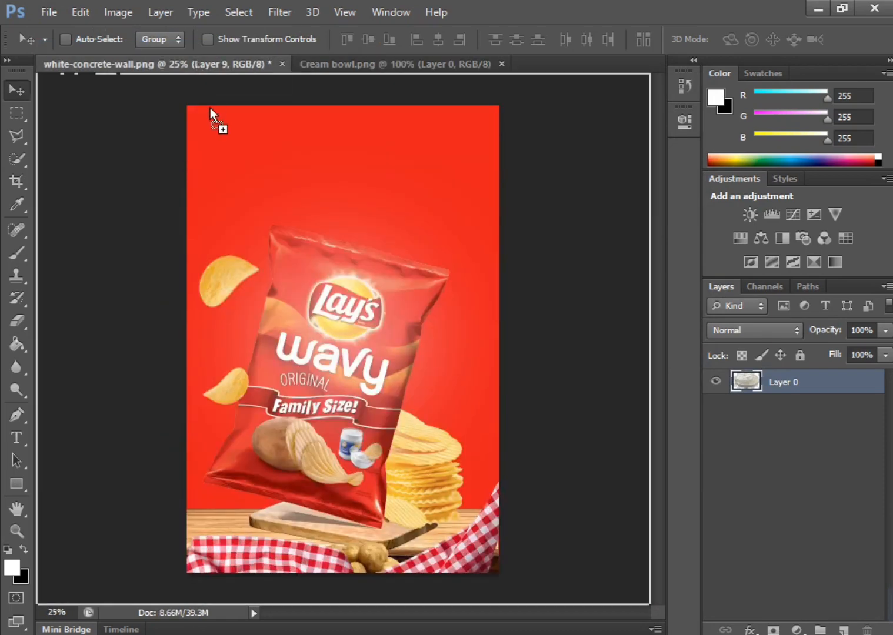
pyautogui.moveTo(233, 411); pyautogui.dragTo(214, 509)
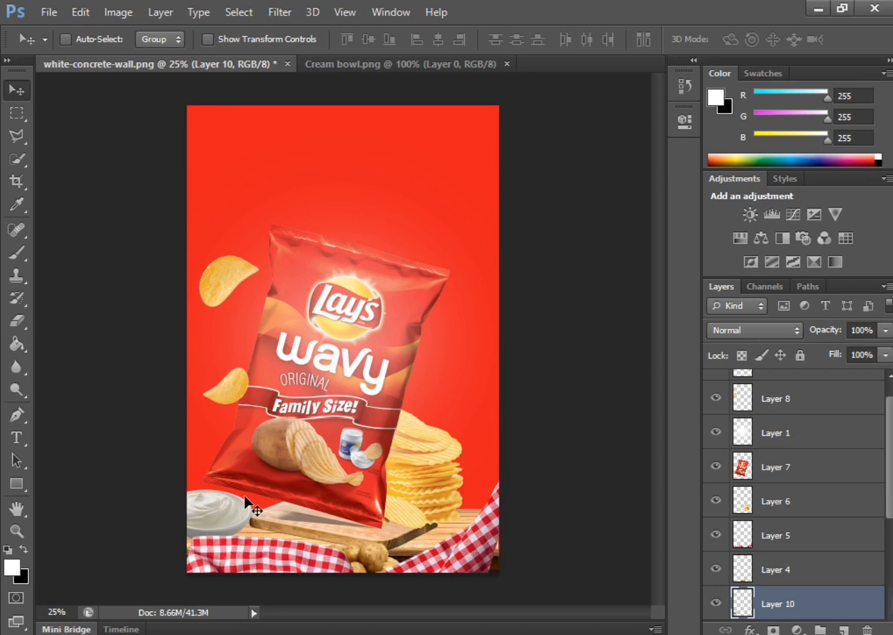
pyautogui.click(506, 64)
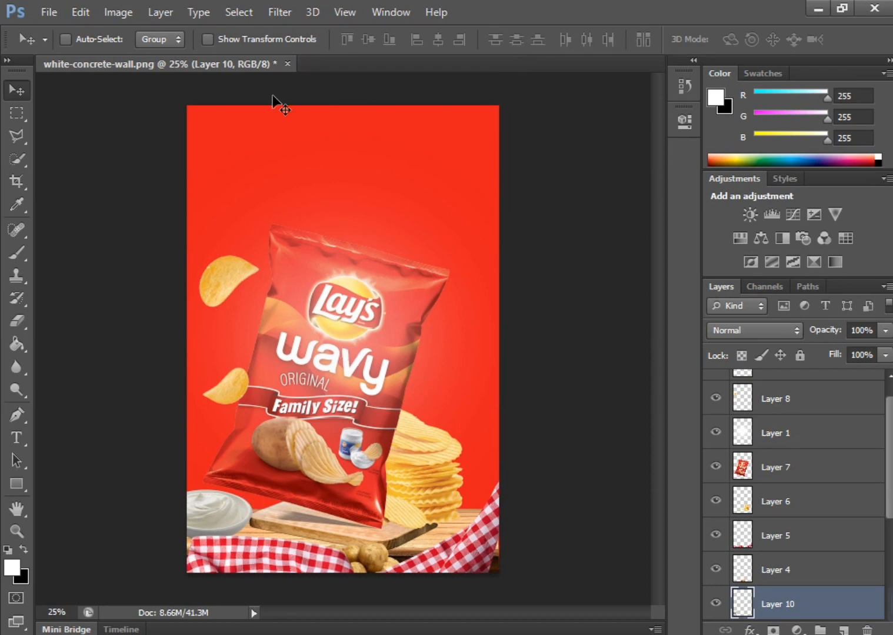
# Open logo.png, place the Lay's logo in the poster's upper-left corner, and close the source file.
pyautogui.click(50, 13)
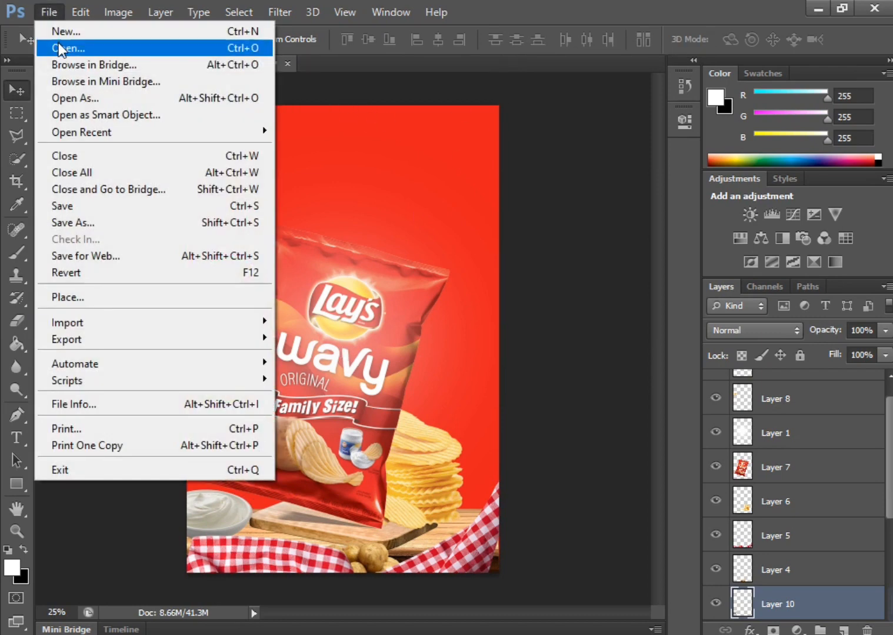
pyautogui.click(60, 48)
pyautogui.doubleClick(311, 292)
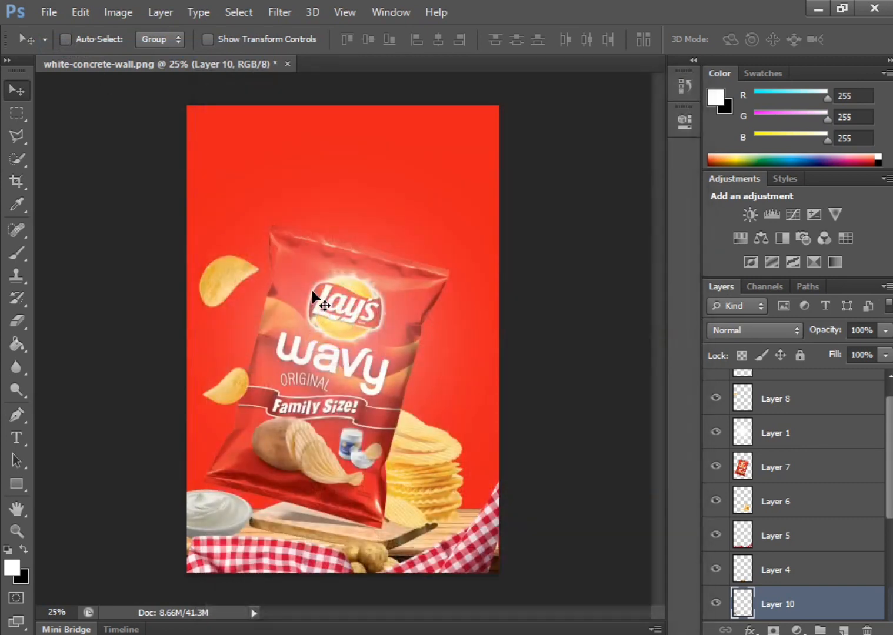
pyautogui.moveTo(315, 307); pyautogui.dragTo(241, 130)
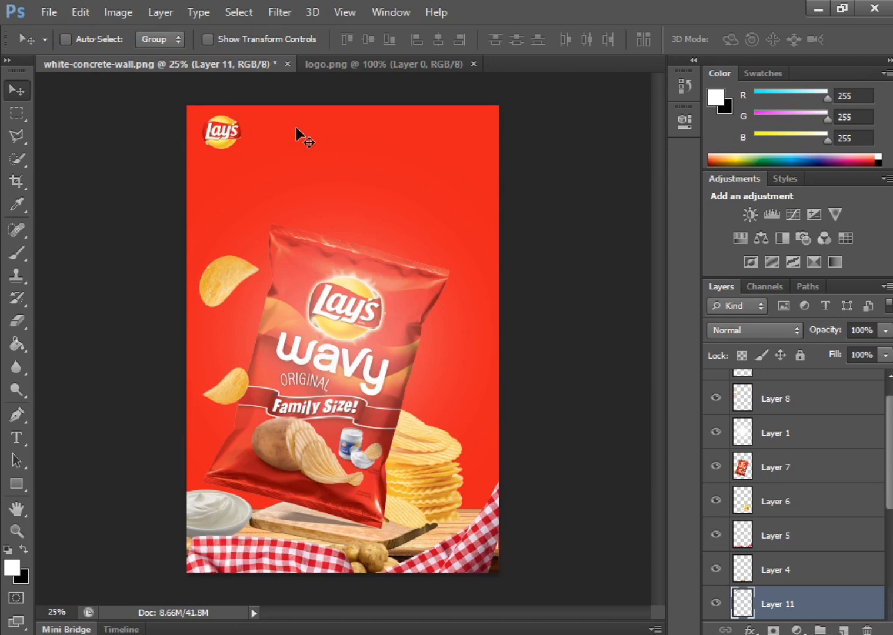
pyautogui.click(474, 63)
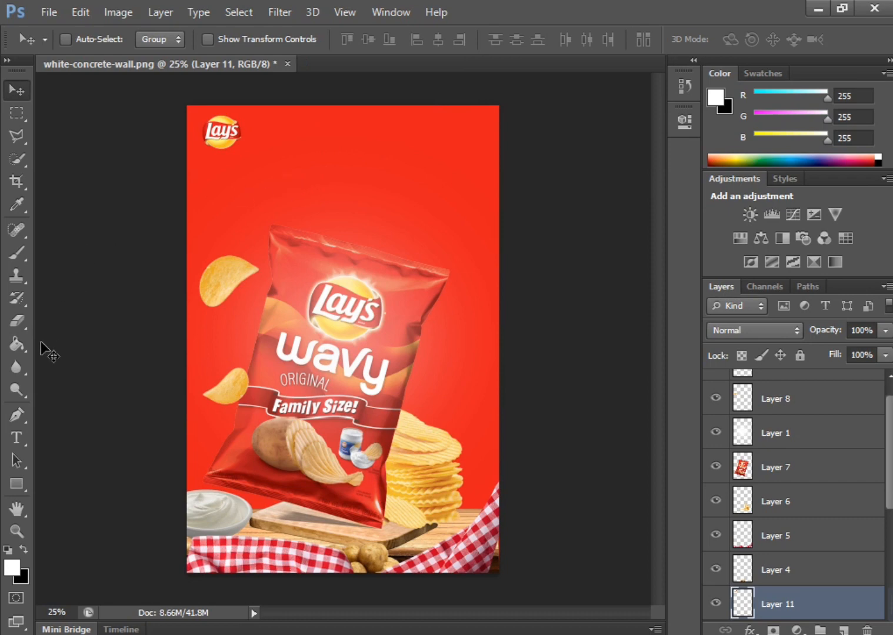
# Add the white headline text "feeling taste" in Ethnocentric Regular, 72 pt, between the logo and the bag.
pyautogui.click(15, 440)
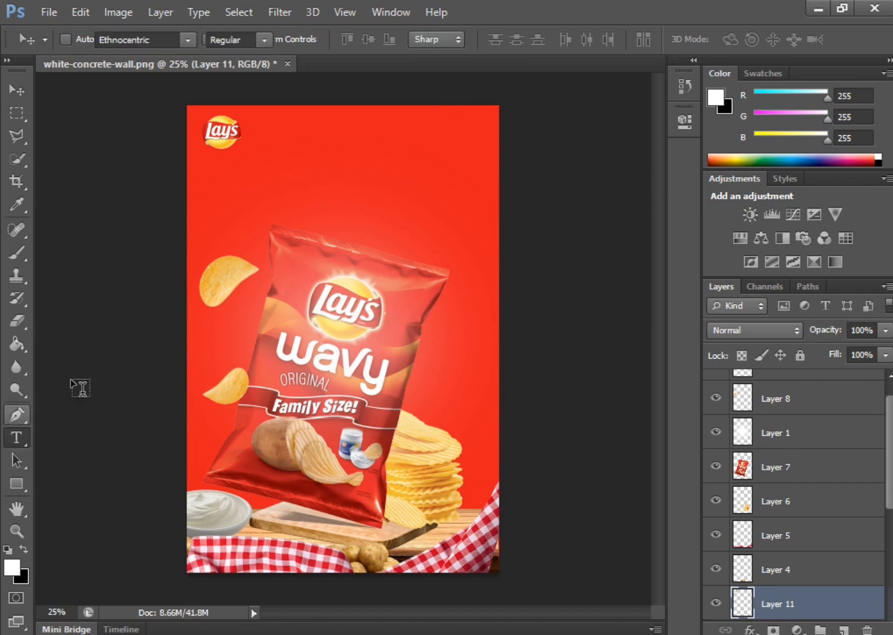
pyautogui.click(244, 175)
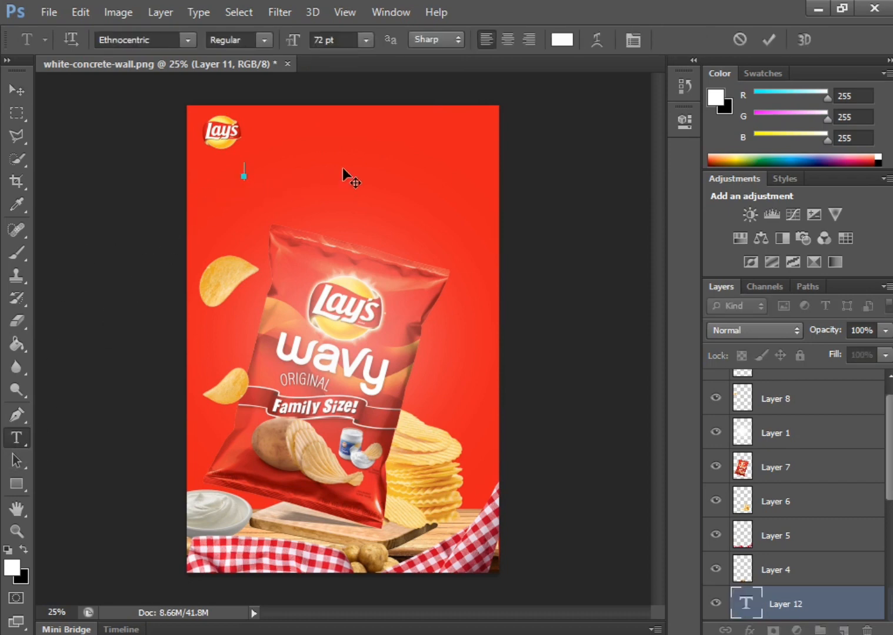
pyautogui.write('FEELING ')
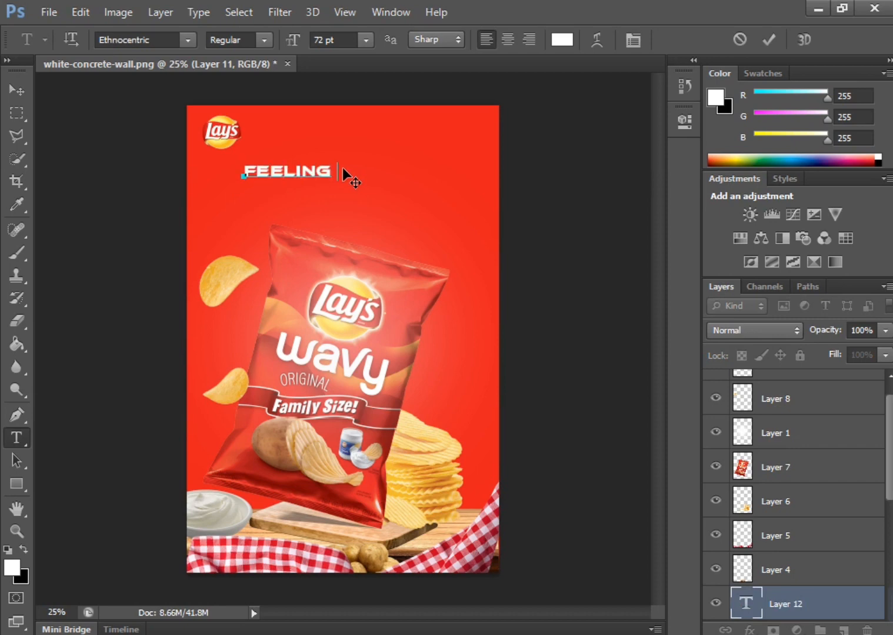
pyautogui.write('TASTE')
pyautogui.click(20, 95)
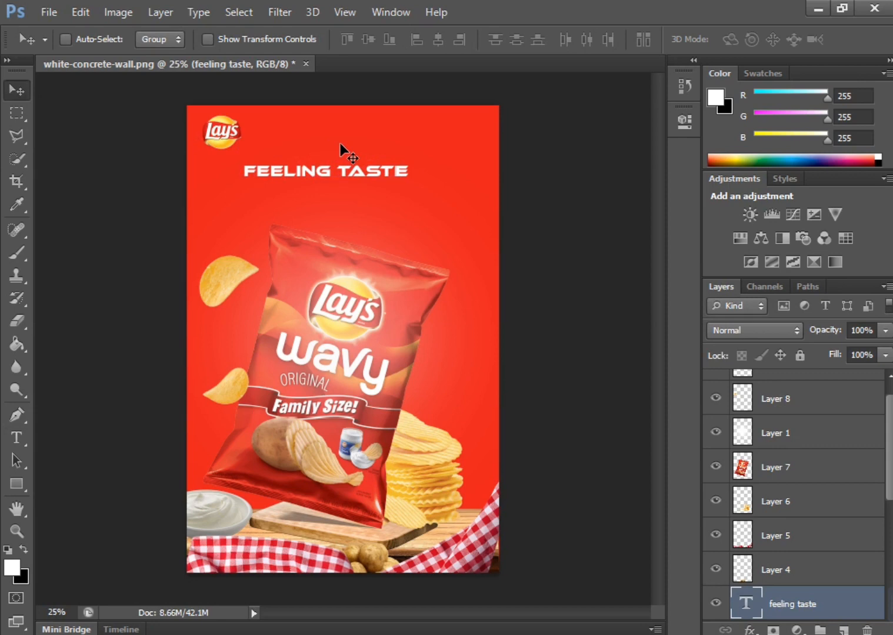
# Scale the headline to about 118% width and 268% height and align its left end beneath the logo.
pyautogui.hotkey('ctrl', 't')
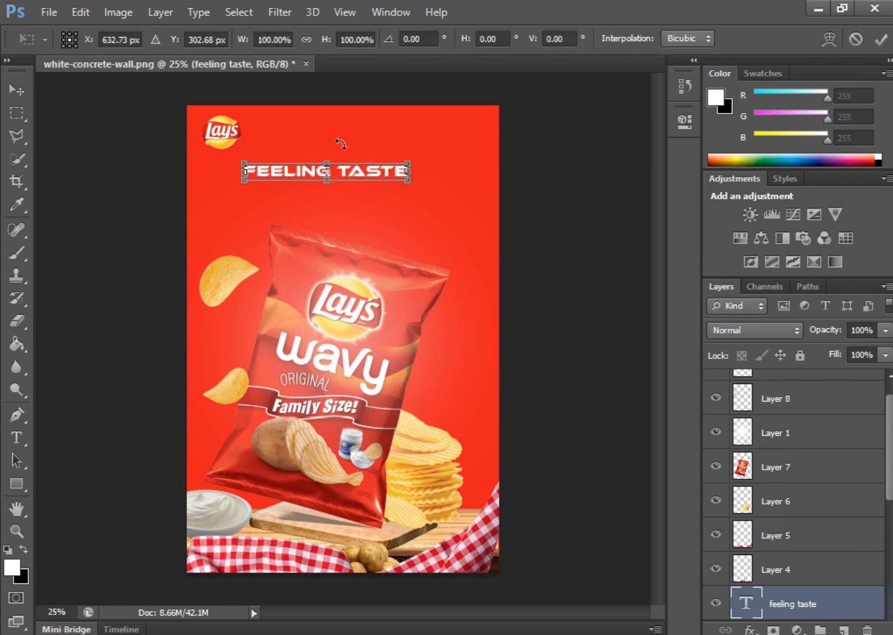
pyautogui.moveTo(326, 183); pyautogui.dragTo(326, 209)
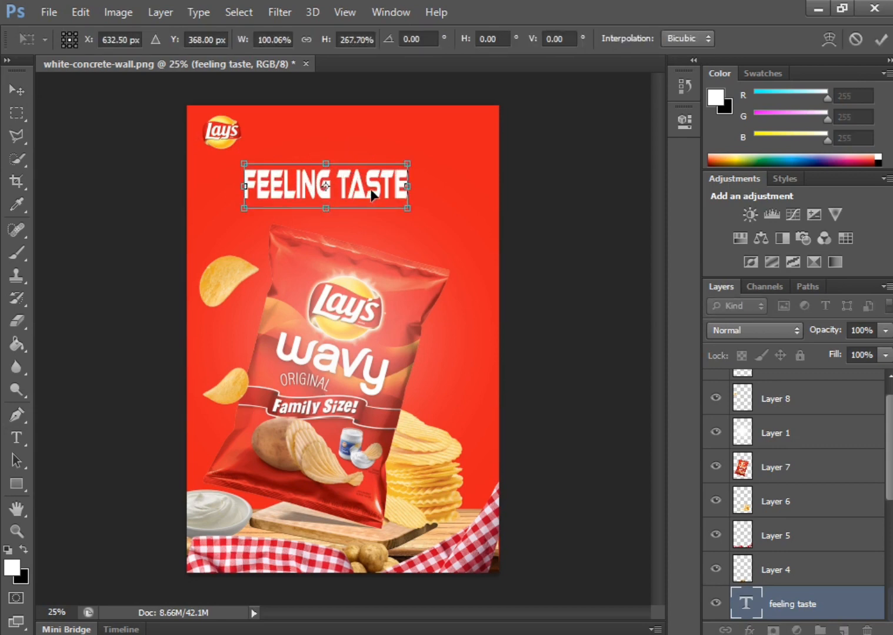
pyautogui.moveTo(403, 185); pyautogui.dragTo(350, 193)
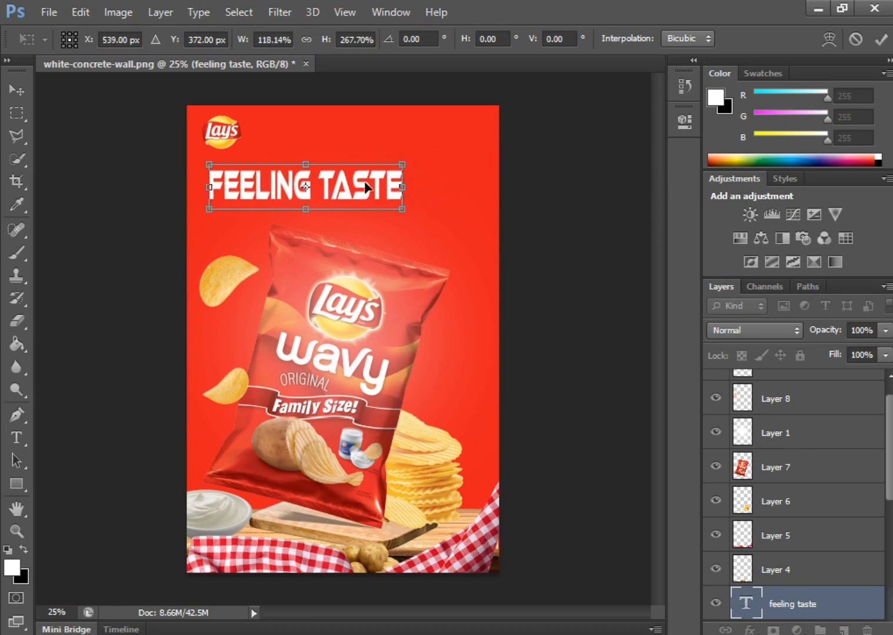
pyautogui.click(880, 38)
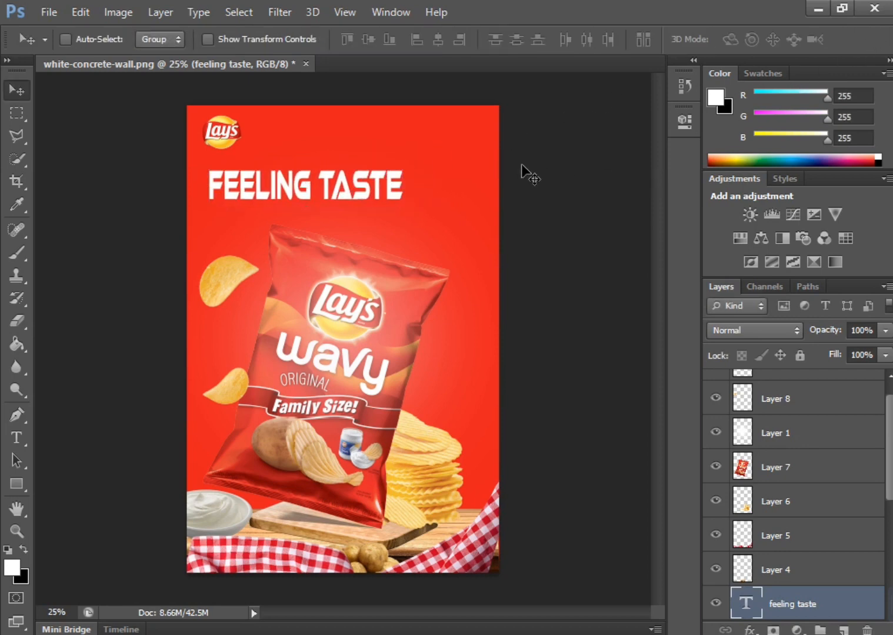
# Open the dark dust-particle image XniVaFL8AdevLbSc8Ek3i6.png, add it to the poster as the topmost layer, and select that layer.
pyautogui.click(47, 13)
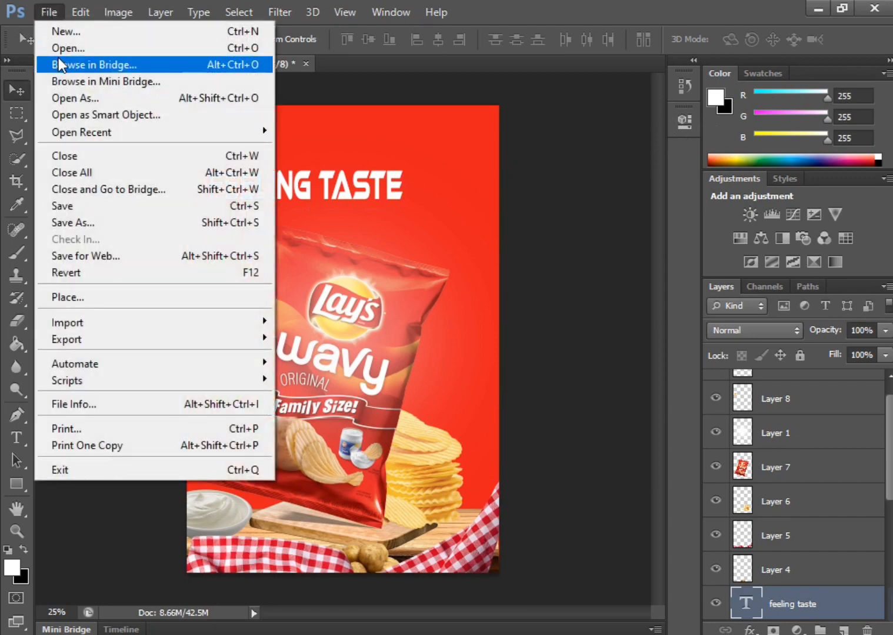
pyautogui.click(58, 47)
pyautogui.doubleClick(524, 439)
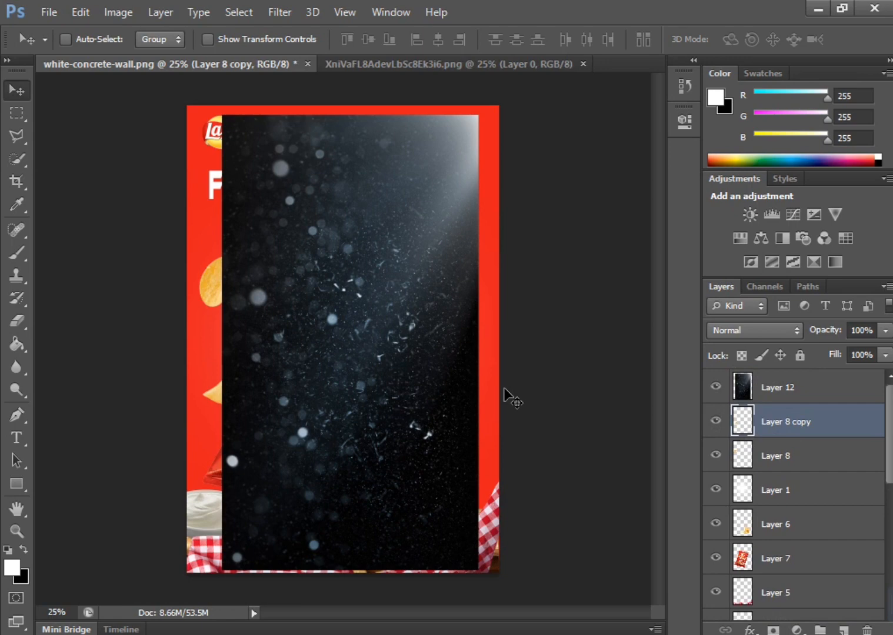
pyautogui.click(775, 388)
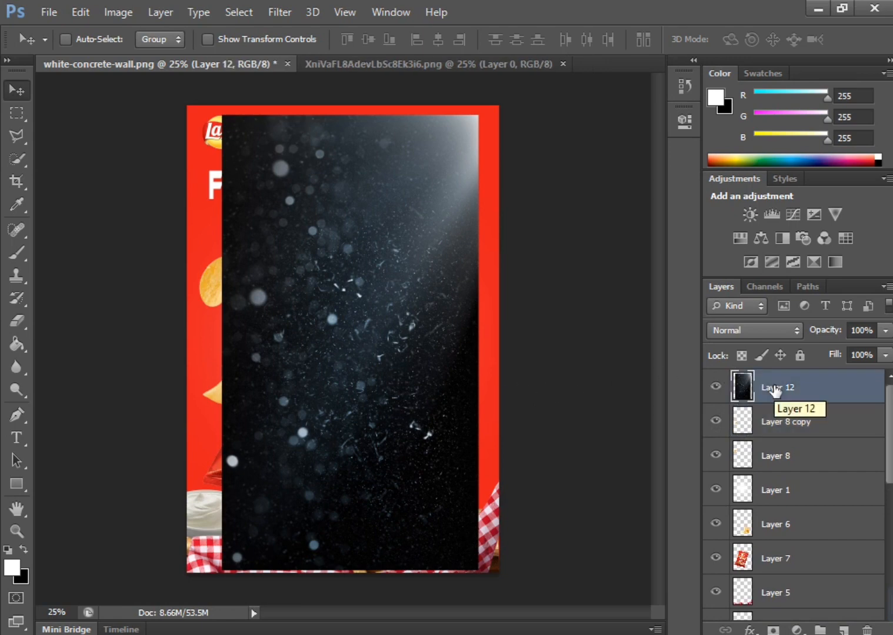
# Stretch the particle image on Layer 12 to about 122% width and 103% height so it covers the whole poster.
pyautogui.hotkey('ctrl', 't')
pyautogui.moveTo(477, 342); pyautogui.dragTo(498, 343)
pyautogui.moveTo(222, 342); pyautogui.dragTo(187, 342)
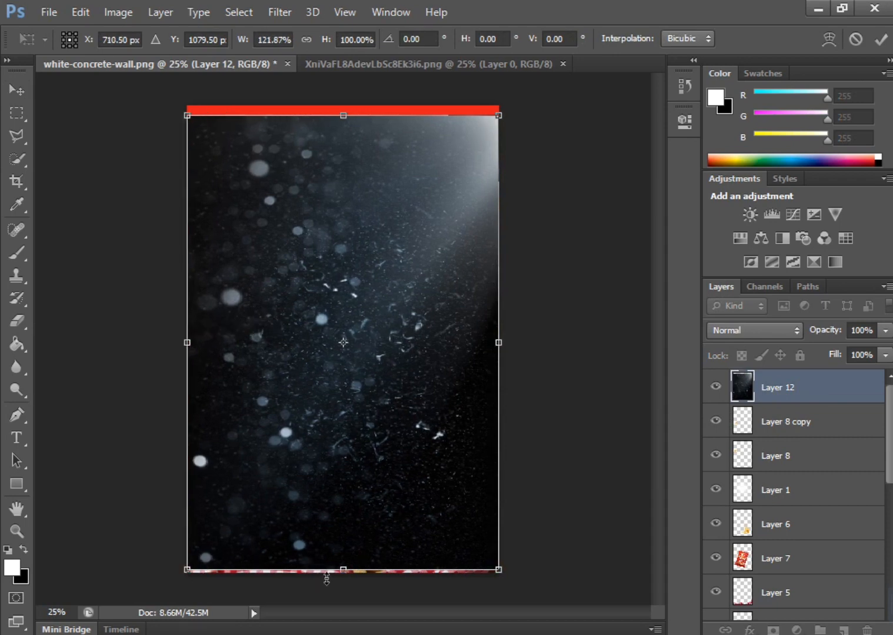
pyautogui.moveTo(340, 566); pyautogui.dragTo(339, 575)
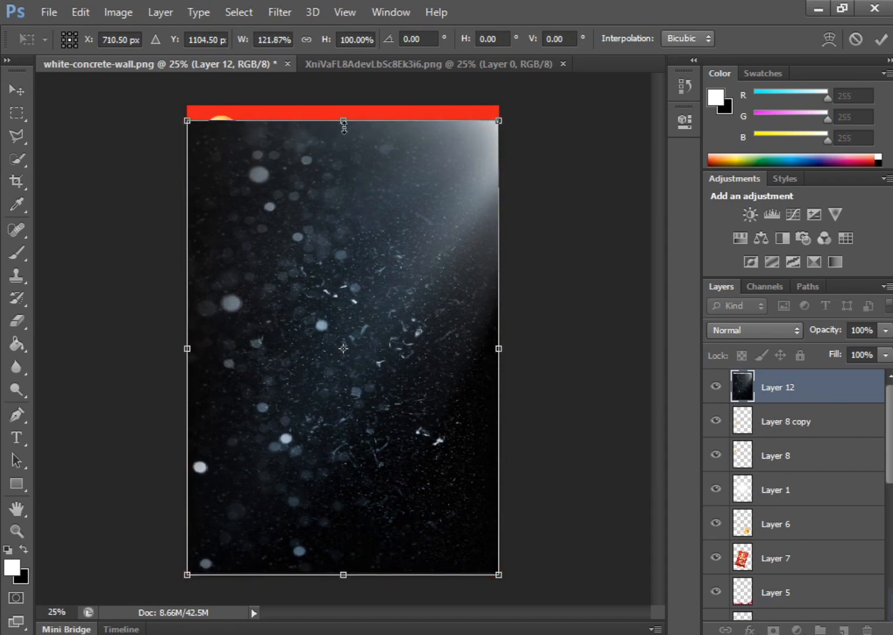
pyautogui.moveTo(344, 125); pyautogui.dragTo(344, 106)
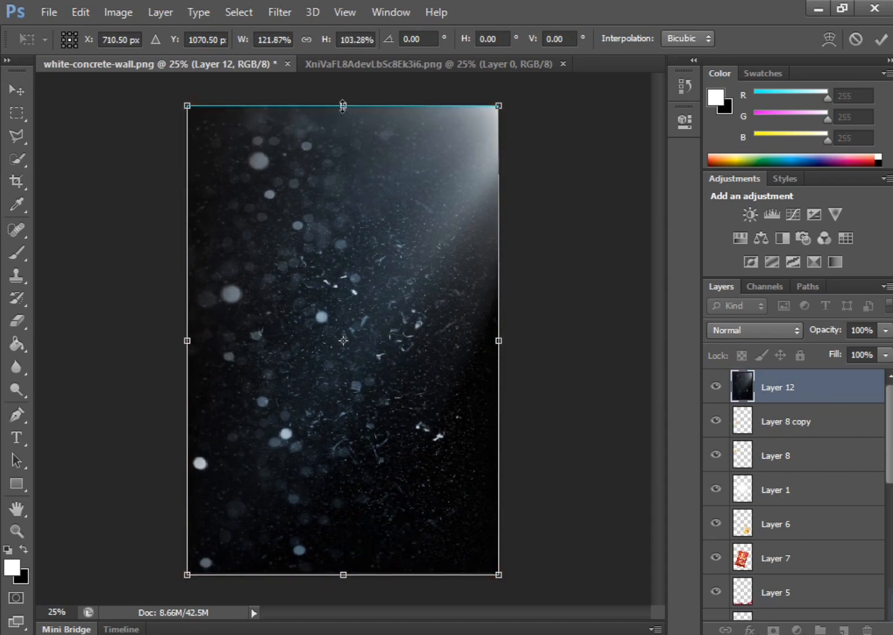
pyautogui.click(882, 40)
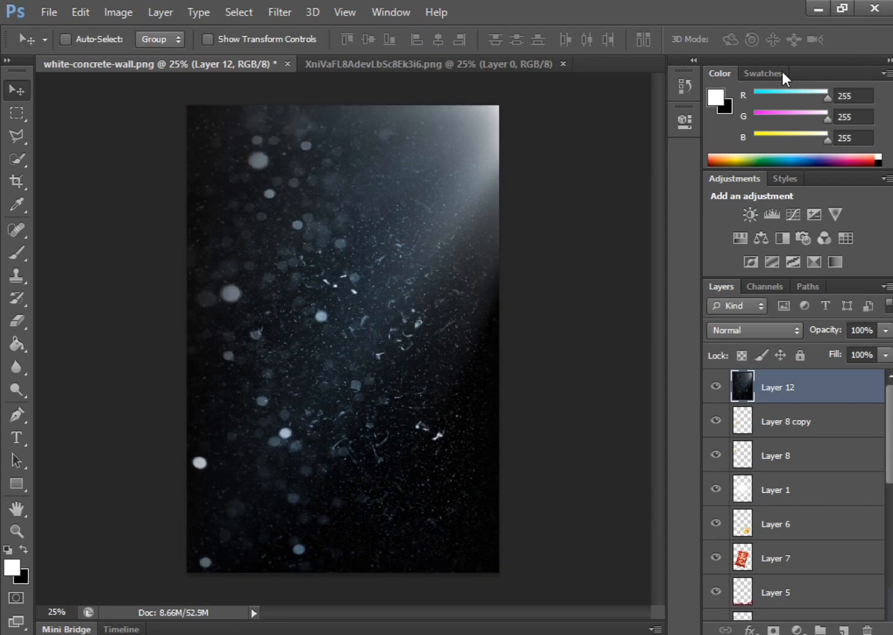
# Set Layer 12's blend mode to Screen and its fill to 86%.
pyautogui.click(784, 337)
pyautogui.click(734, 145)
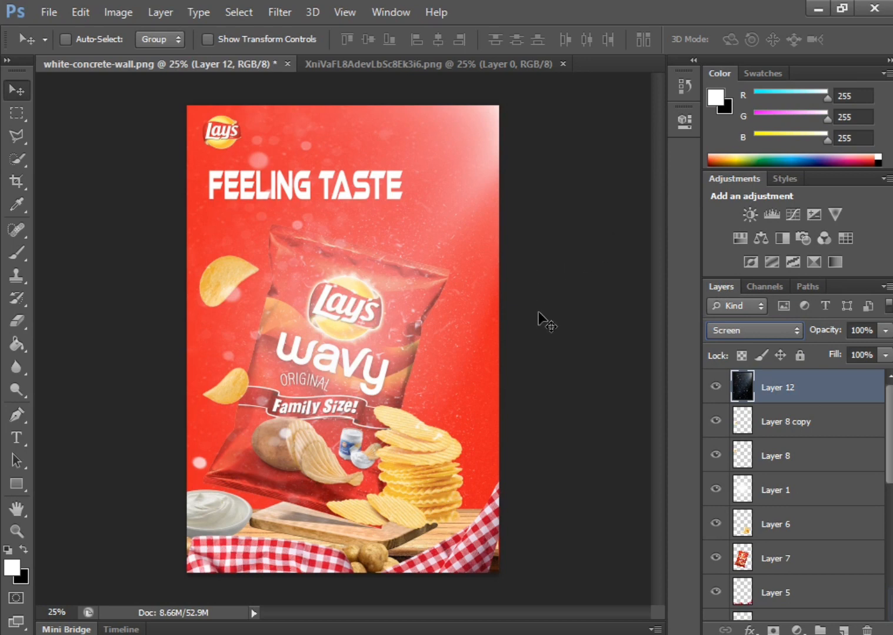
pyautogui.click(884, 356)
pyautogui.moveTo(865, 376)
pyautogui.mouseDown()
pyautogui.moveTo(845, 379)
pyautogui.moveTo(873, 375)
pyautogui.mouseUp()
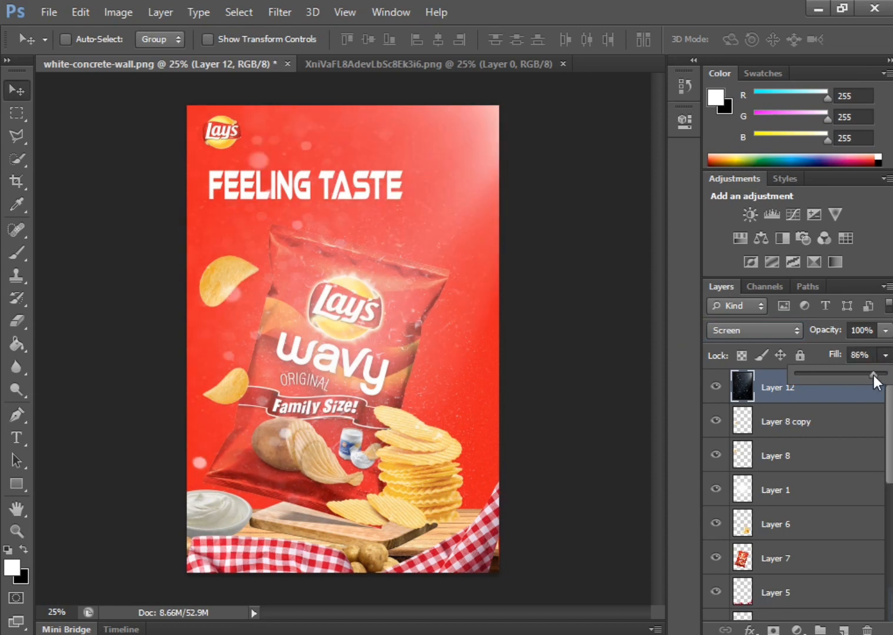
# Select every layer from Layer 12 down to Layer 0 and merge them into a single layer.
pyautogui.click(813, 572)
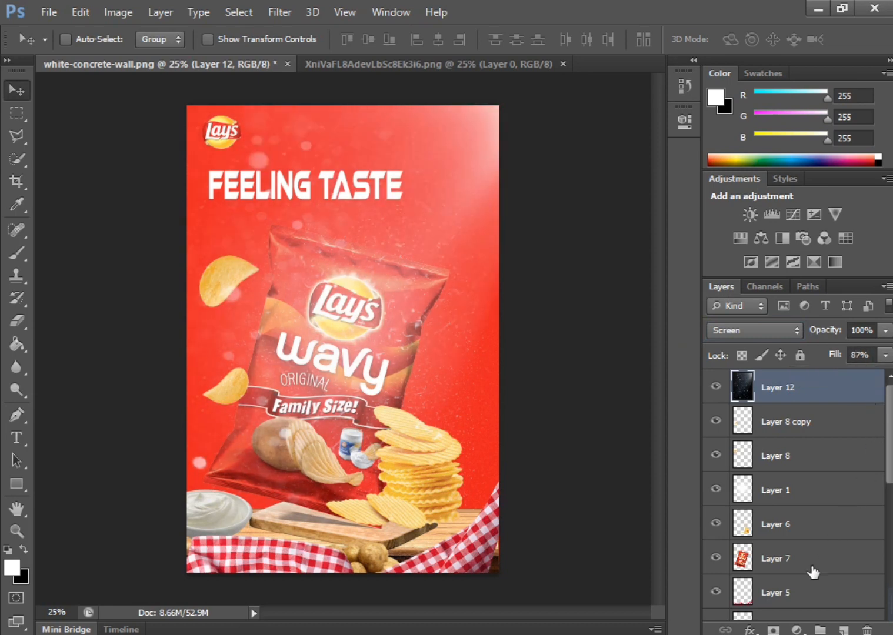
pyautogui.click(813, 572)
pyautogui.scroll(-6, 813, 570)
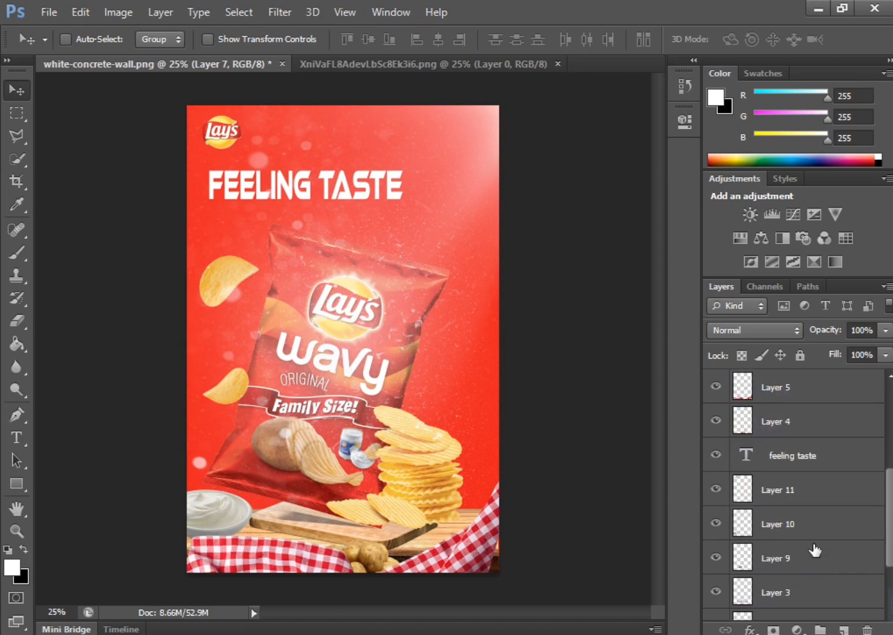
pyautogui.scroll(6, 813, 547)
pyautogui.click(809, 396)
pyautogui.scroll(-9, 812, 500)
pyautogui.keyDown('shift'); pyautogui.click(816, 596); pyautogui.keyUp('shift')
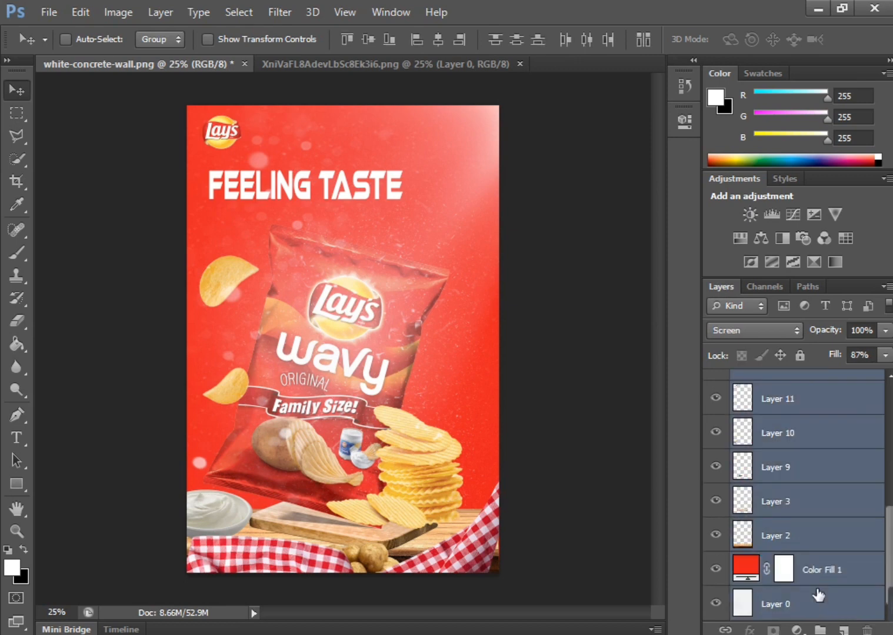
pyautogui.rightClick(813, 530)
pyautogui.click(505, 444)
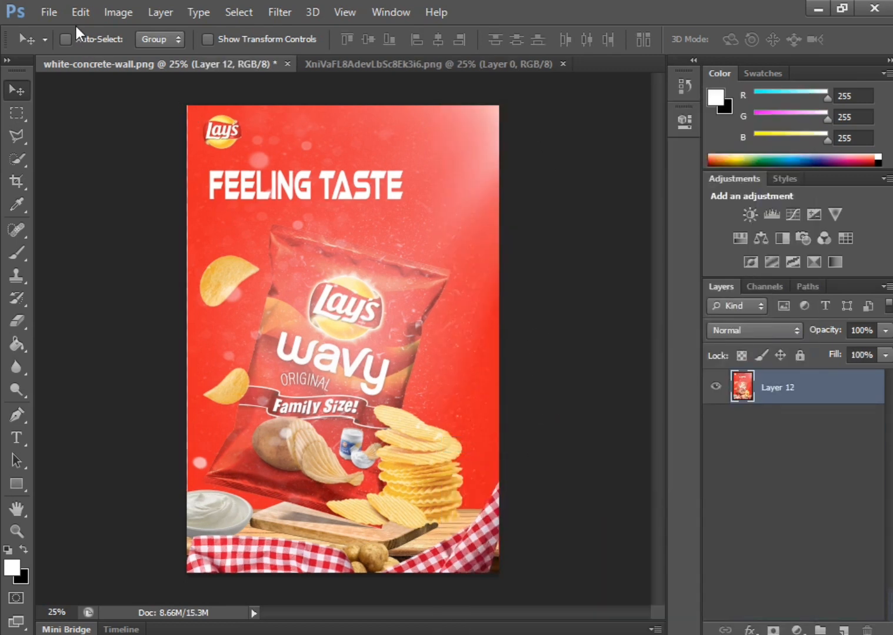
# Apply a Levels adjustment to the merged poster layer with the RGB midtone input set to 0.53.
pyautogui.click(117, 12)
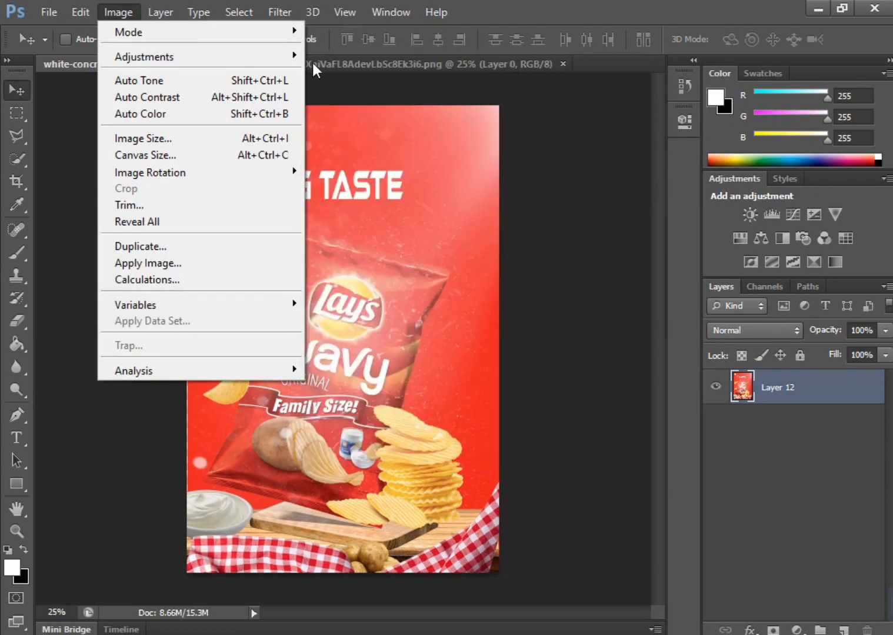
pyautogui.moveTo(288, 62)
pyautogui.click(336, 70)
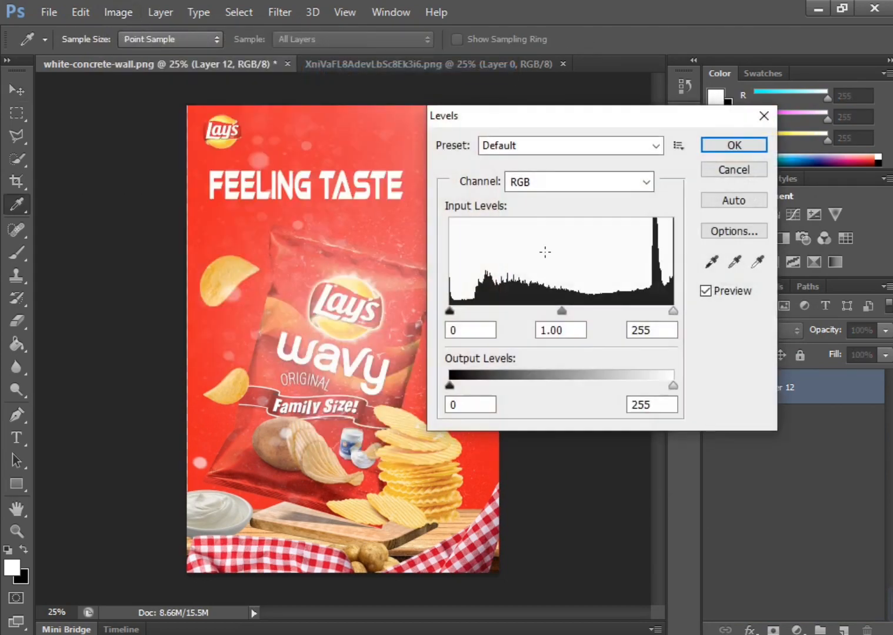
pyautogui.moveTo(563, 311); pyautogui.dragTo(604, 311)
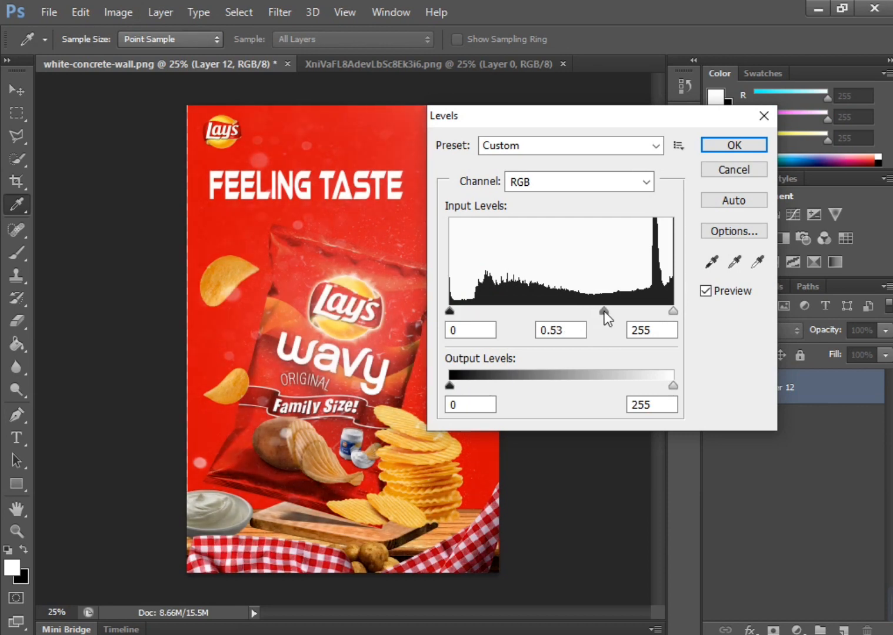
pyautogui.click(727, 148)
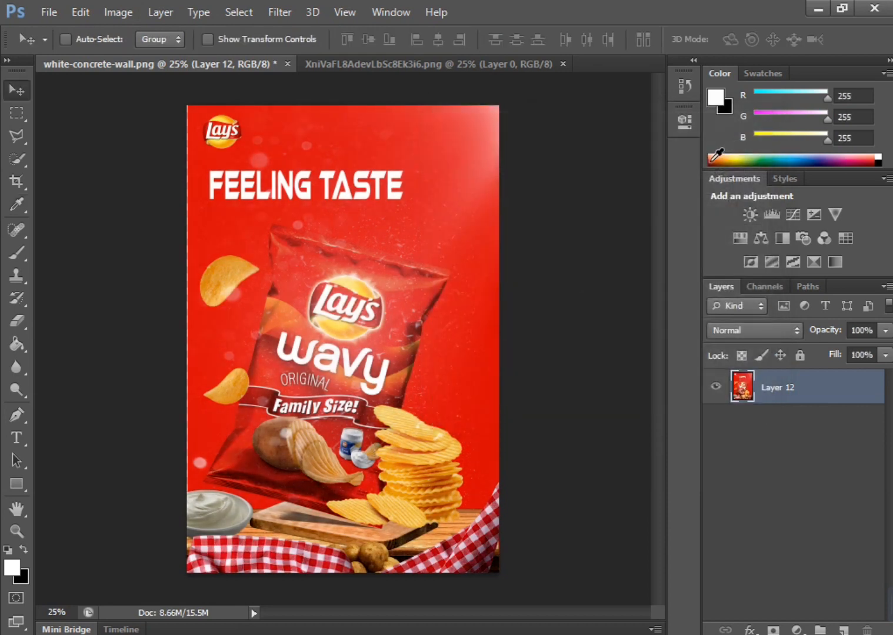